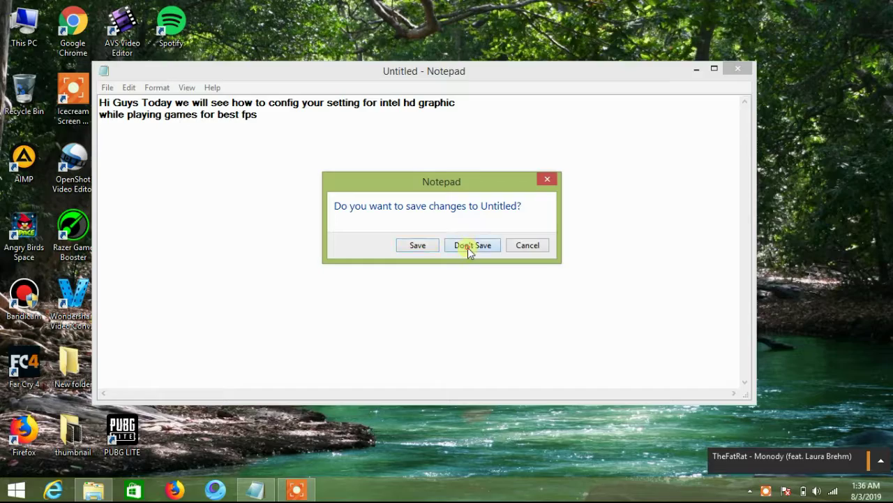
Discard the unsaved Notepad note and refresh the desktop.
left_click(469, 245)
right_click(431, 215)
left_click(452, 253)
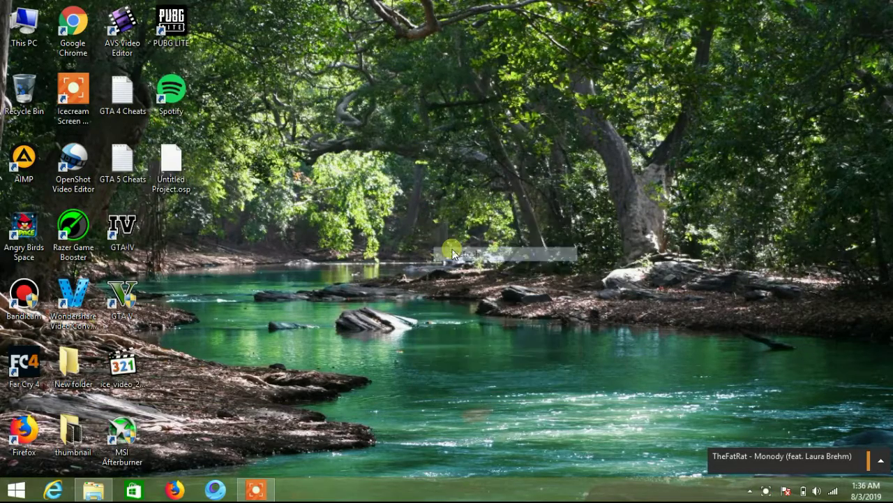
Open the advanced system settings from the properties of This PC.
right_click(30, 24)
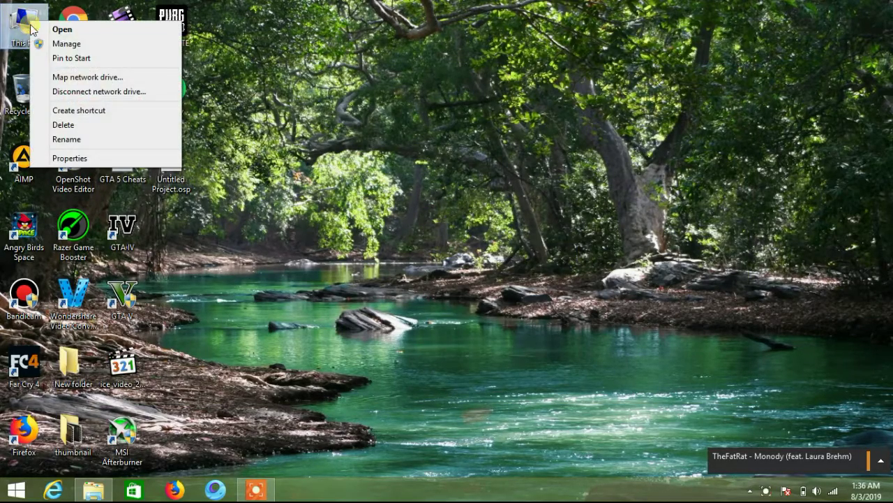
left_click(53, 157)
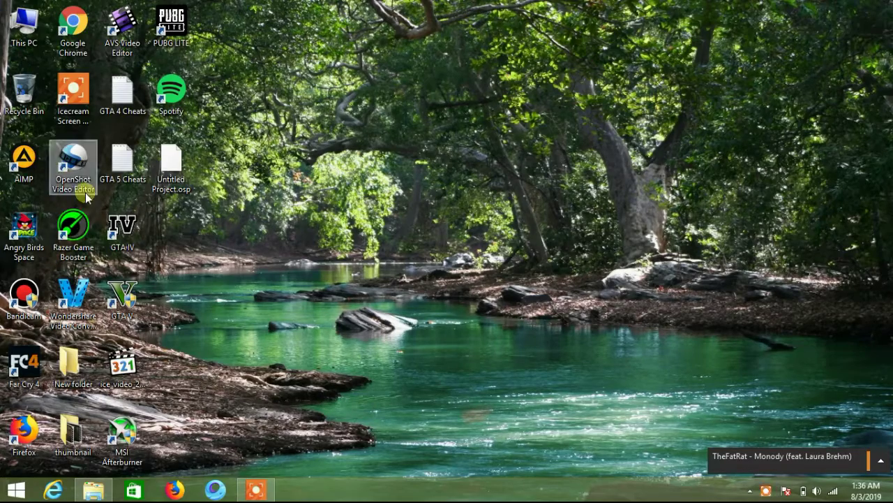
right_click(23, 20)
left_click(71, 166)
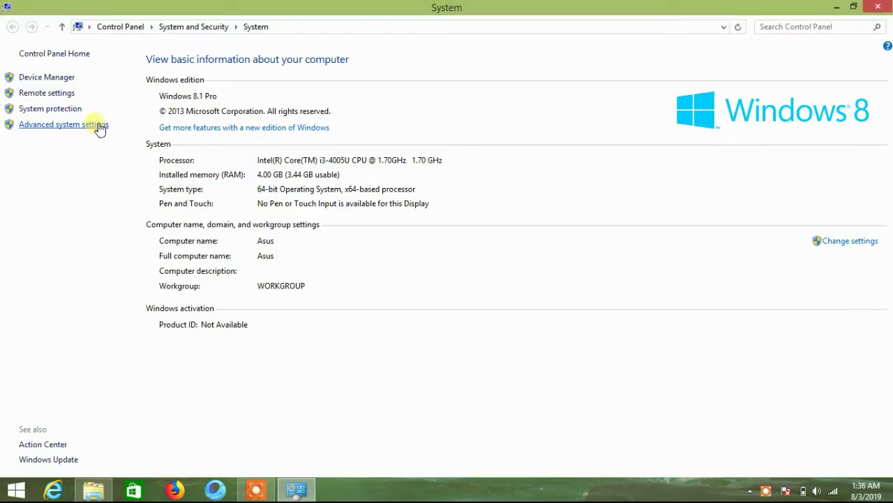
left_click(99, 125)
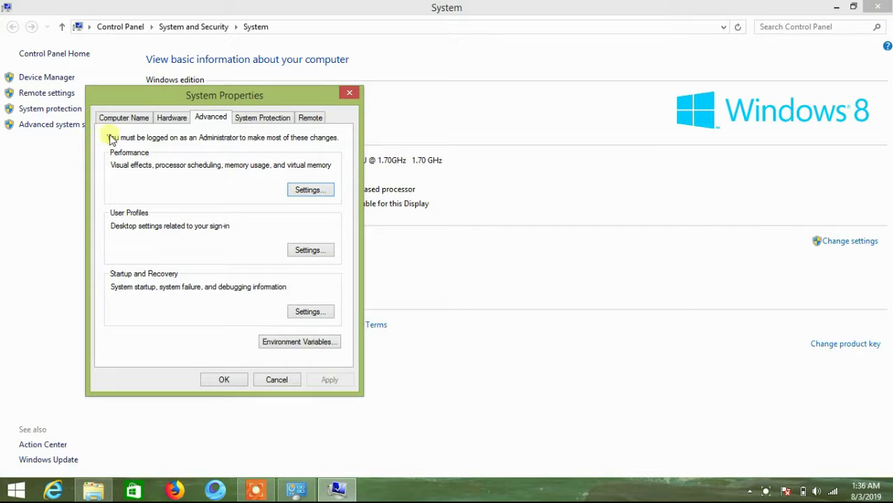
Set the Windows visual effects to Adjust for best performance, then close the system dialogs and window.
left_click(310, 190)
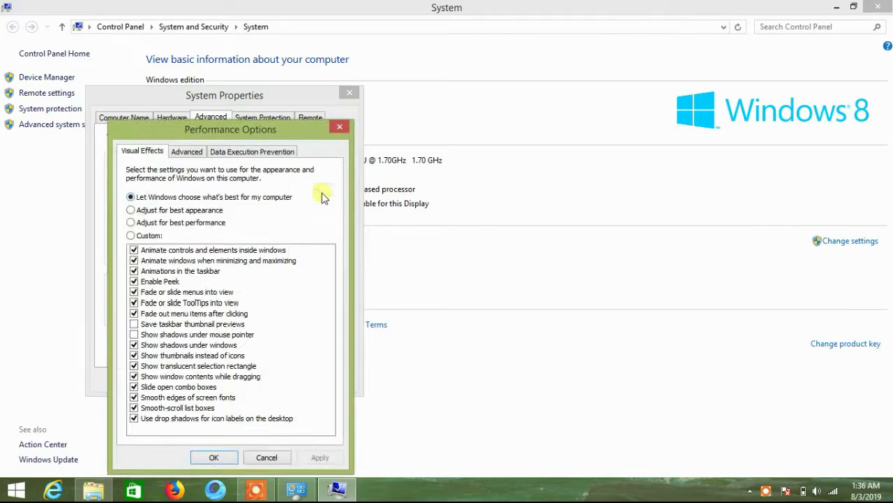
left_click(131, 222)
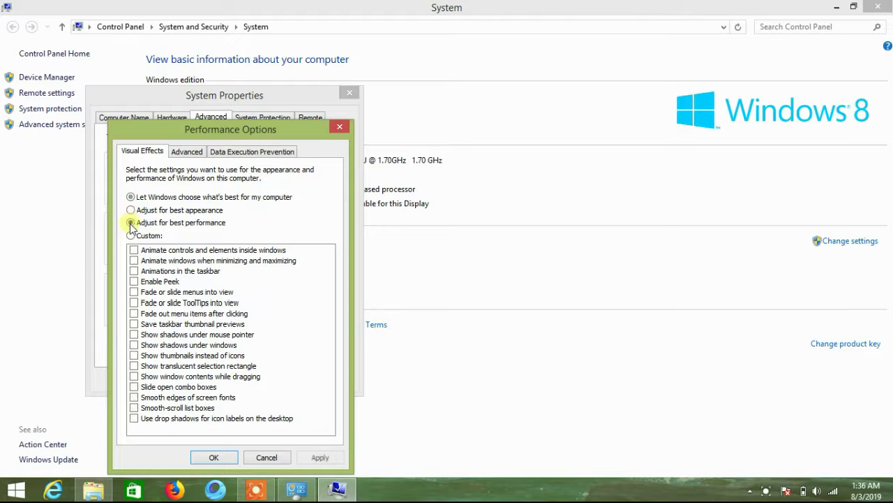
left_click(219, 457)
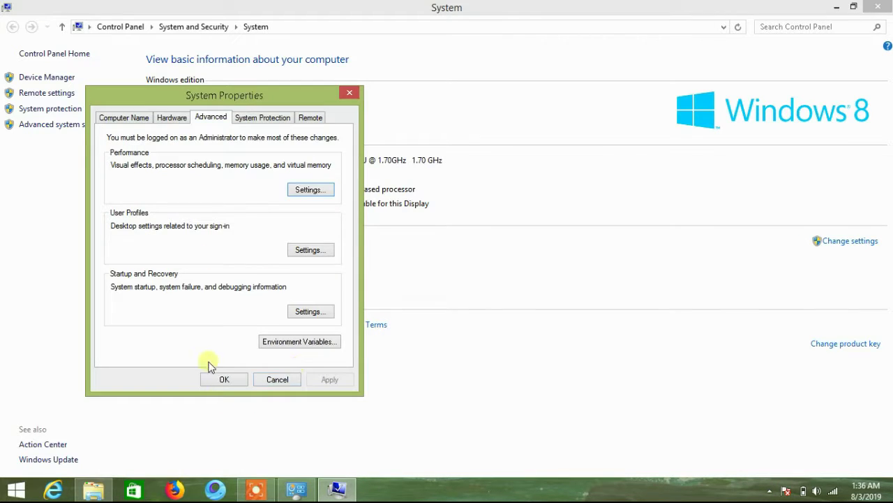
left_click(211, 378)
key("alt+F4")
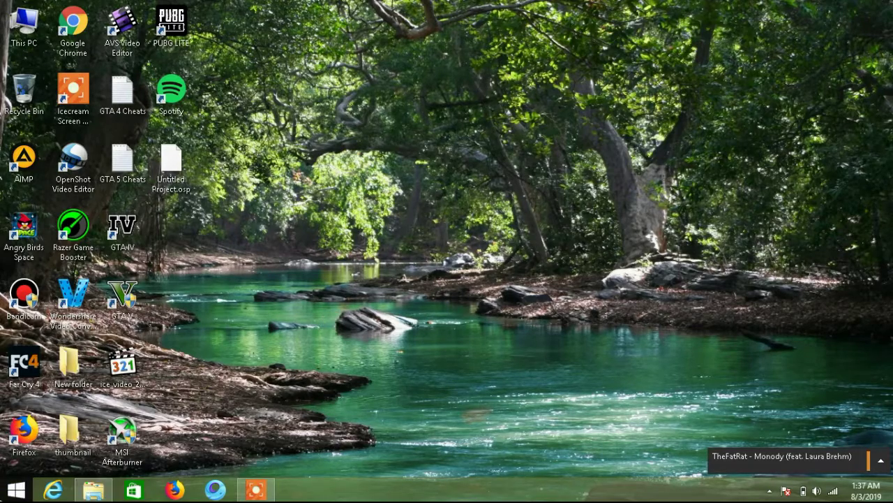
Search Windows for "power option" and open Power Options.
key("super")
scroll(580, 307, "down", 1)
left_click(851, 53)
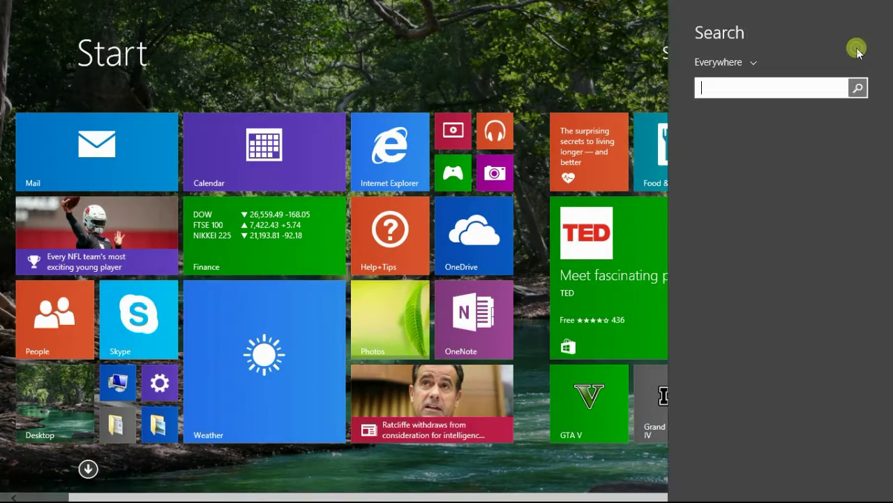
type("power")
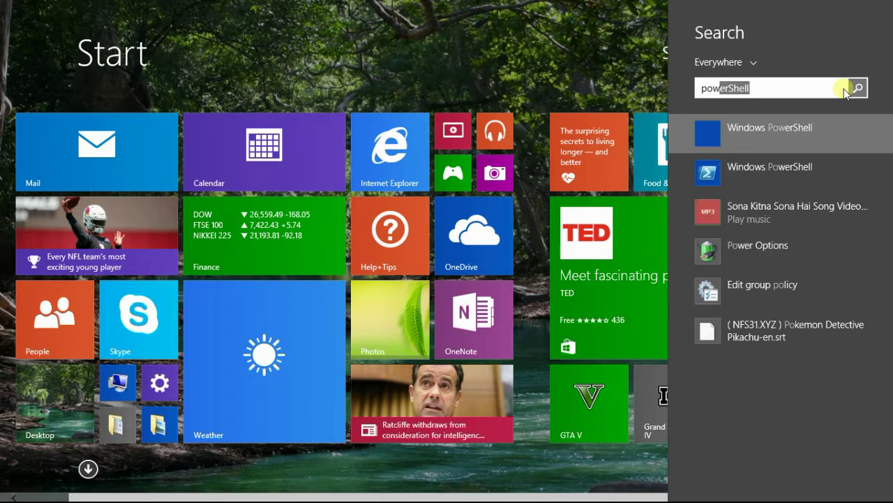
type(" opti")
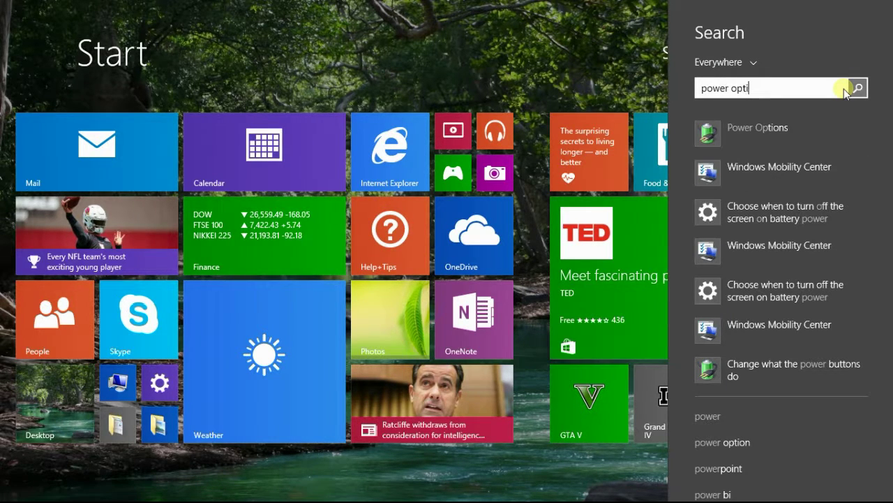
type("on")
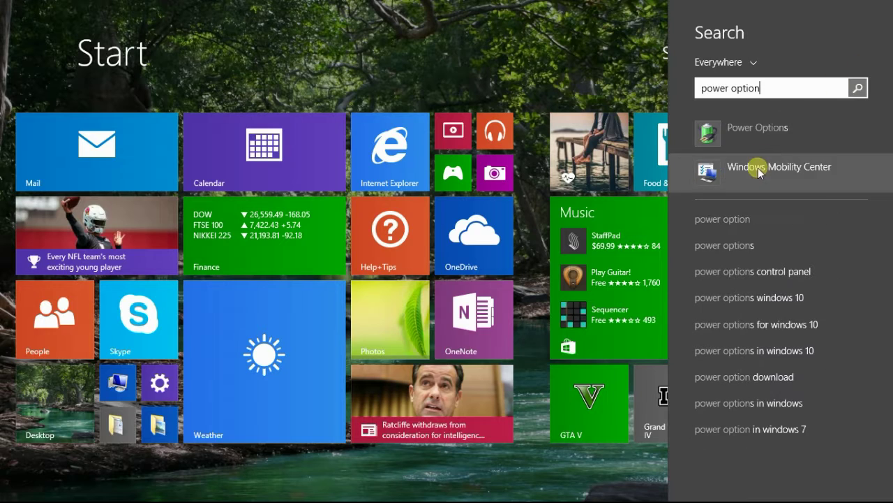
left_click(781, 145)
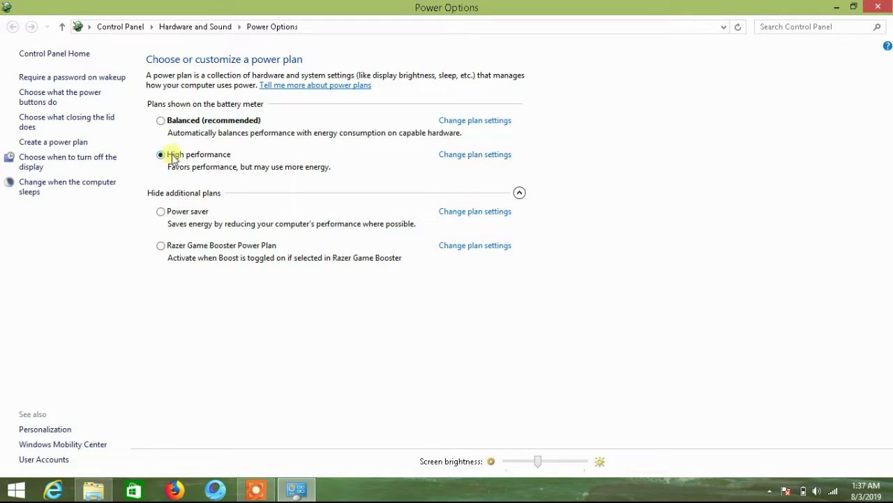
Switch the power plan to Balanced and back to High performance, then close Power Options.
left_click(178, 123)
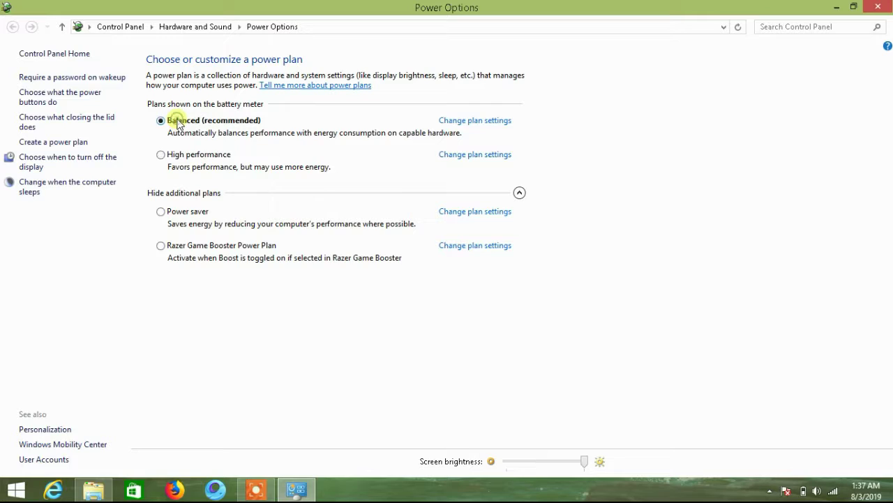
left_click(160, 155)
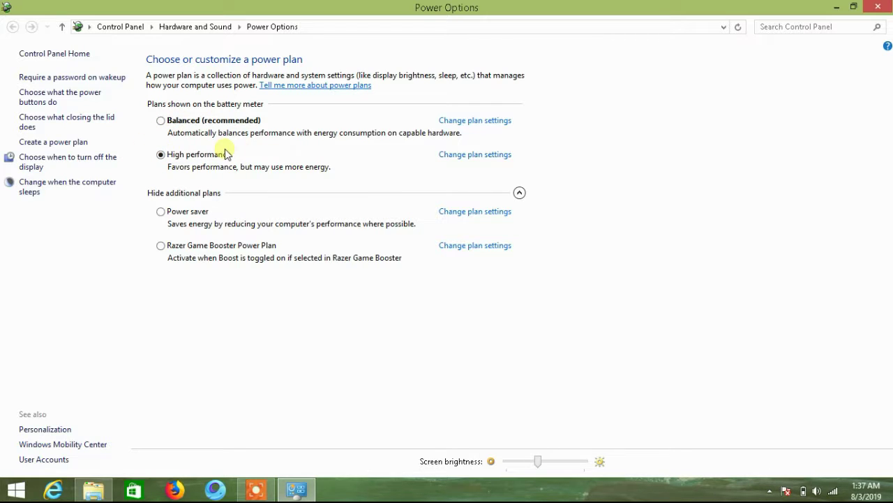
key("alt+F4")
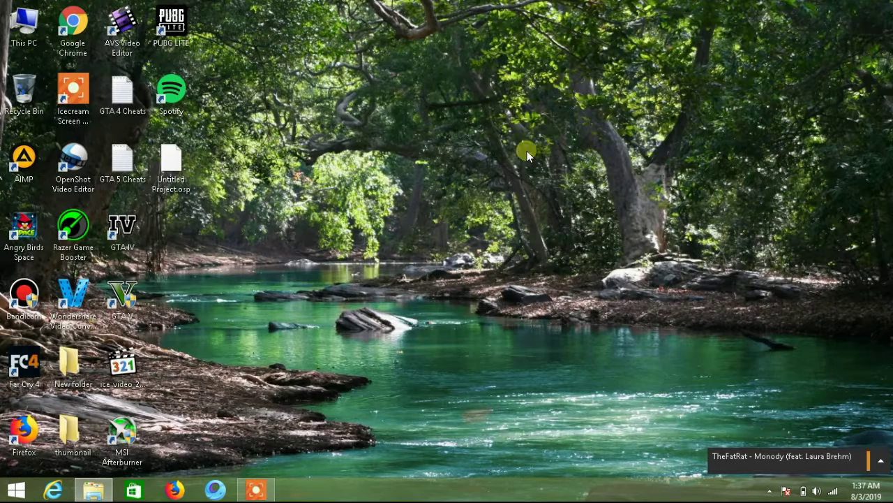
Refresh the desktop and open the Intel HD Graphics Control Panel.
right_click(528, 159)
left_click(574, 202)
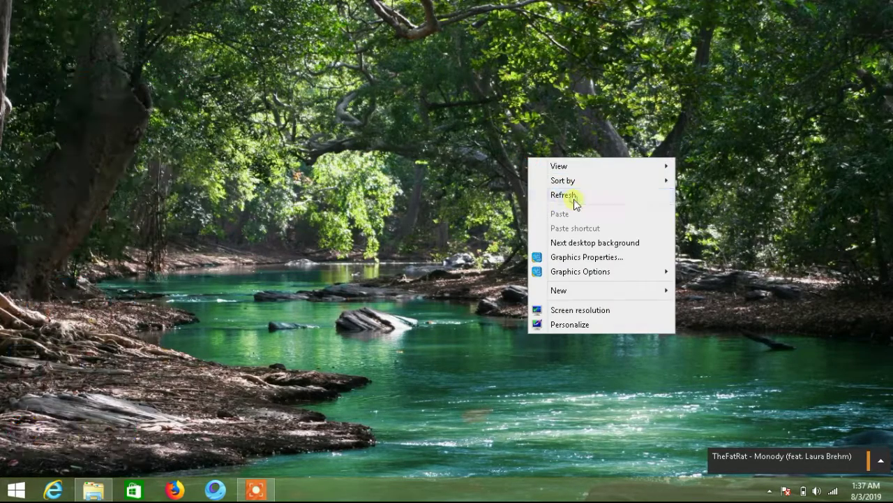
right_click(513, 308)
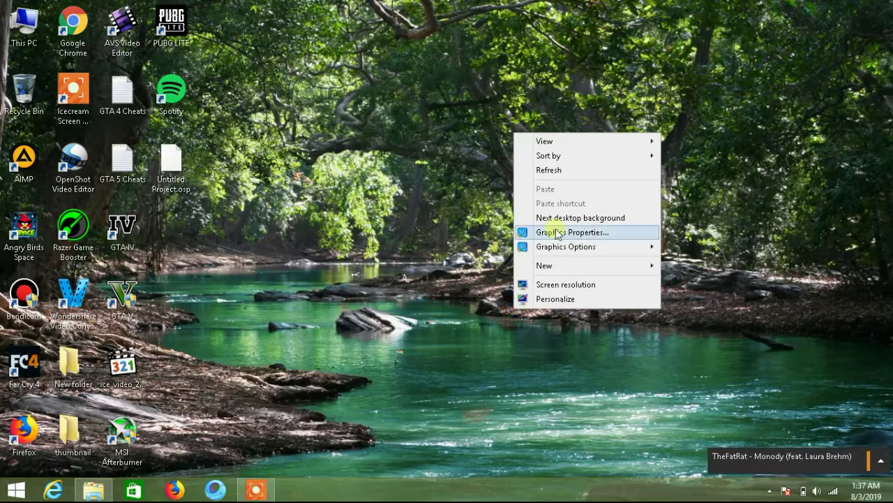
left_click(373, 293)
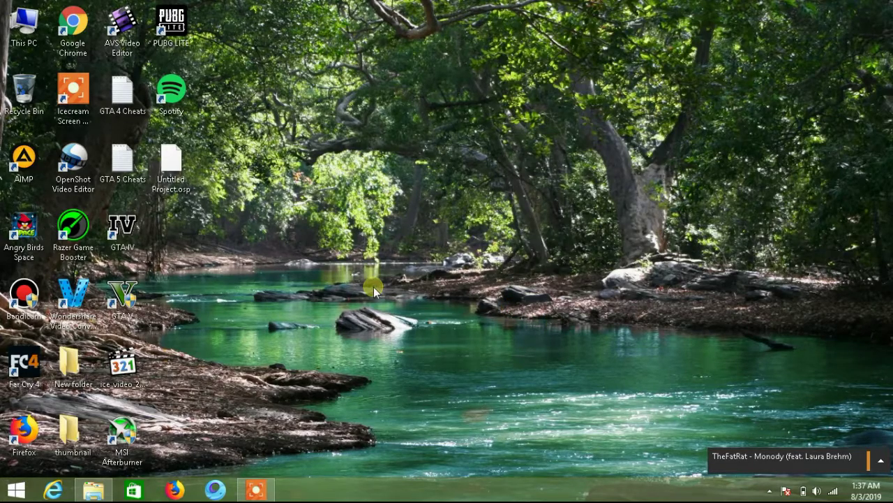
right_click(373, 295)
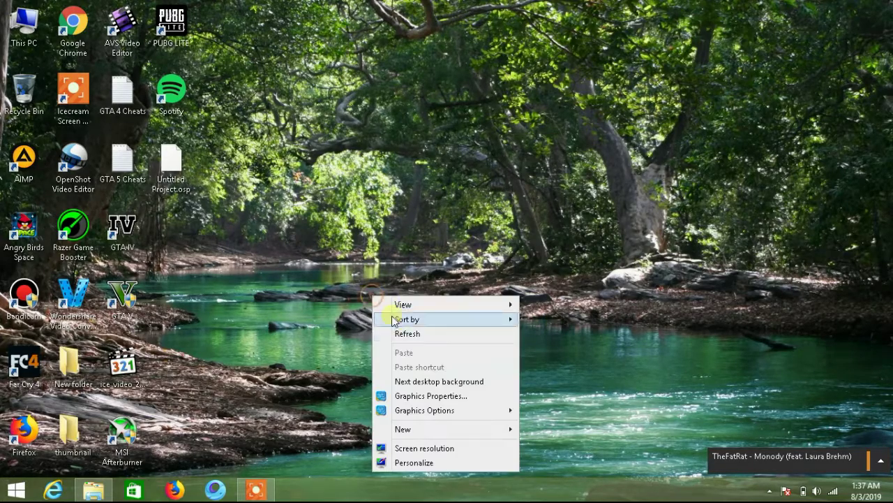
left_click(420, 396)
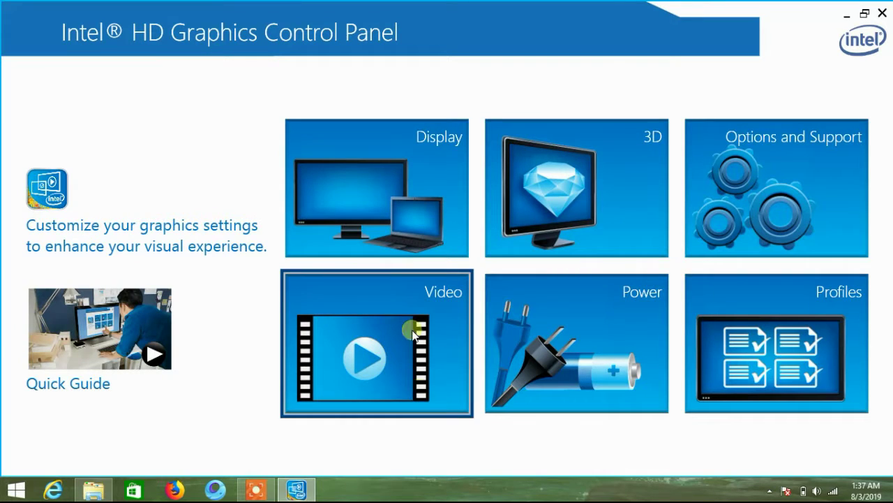
Set the built-in display's scaling to Maintain Display Scaling, apply and keep the change, and return to the main page.
left_click(404, 189)
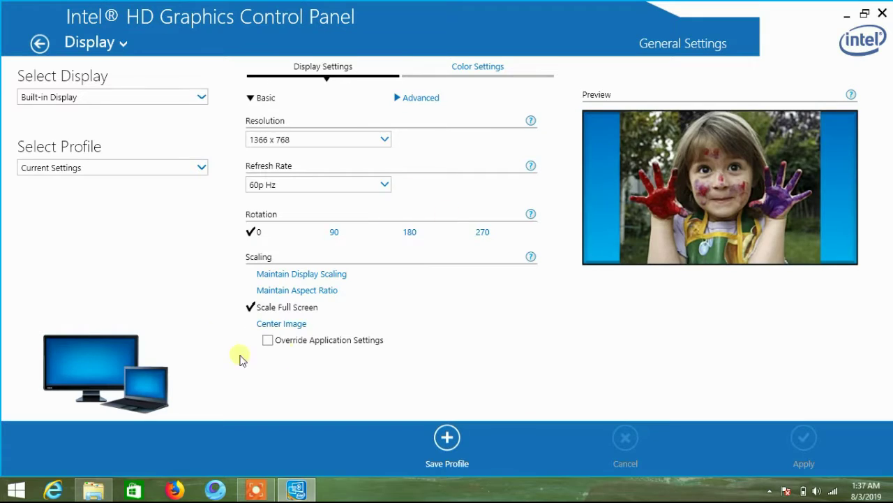
left_click(319, 272)
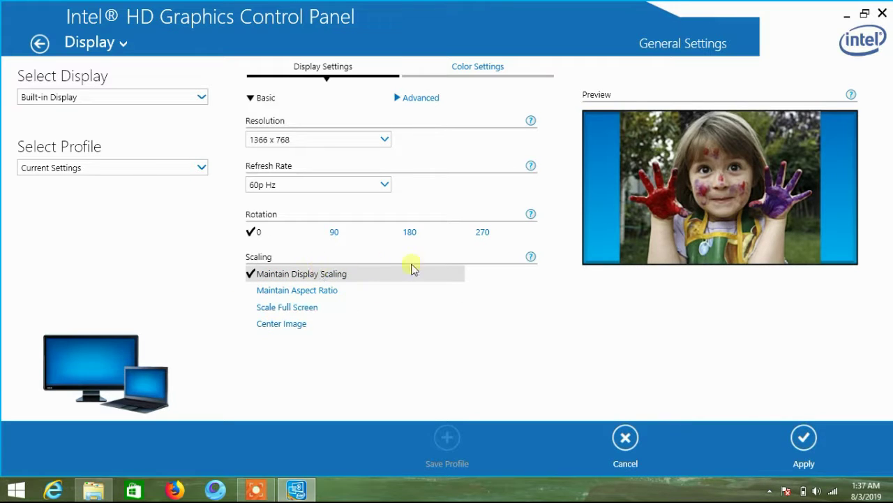
left_click(795, 440)
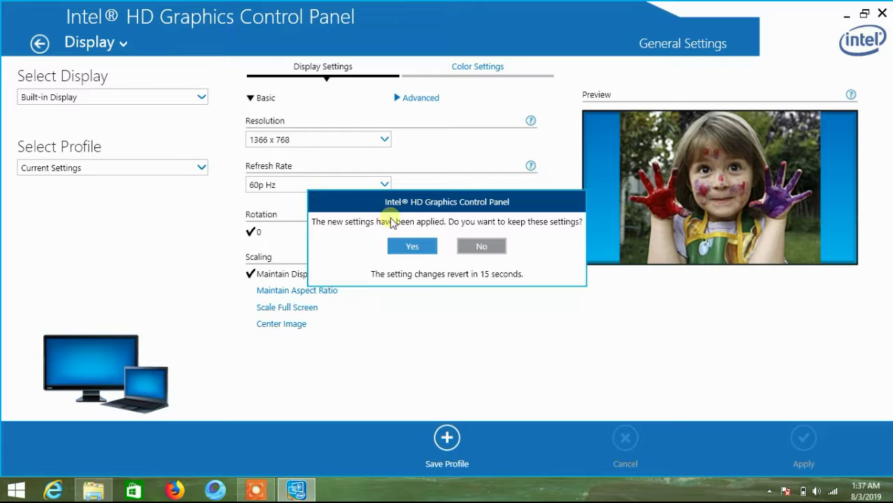
left_click(401, 246)
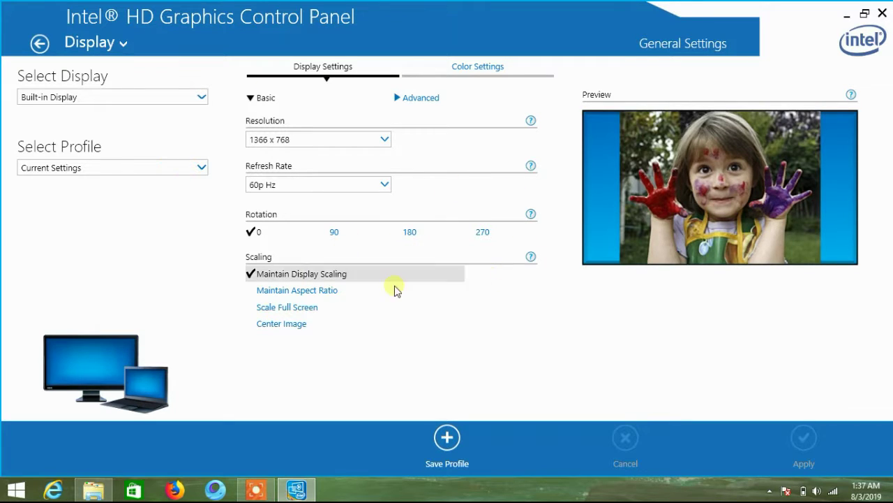
left_click(38, 44)
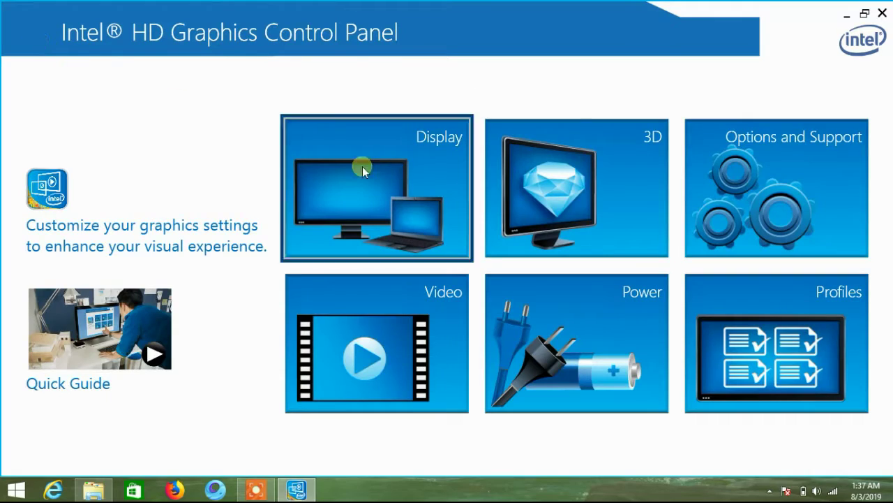
Set the 3D general settings to Performance, apply and keep the change, and return to the main page.
left_click(545, 190)
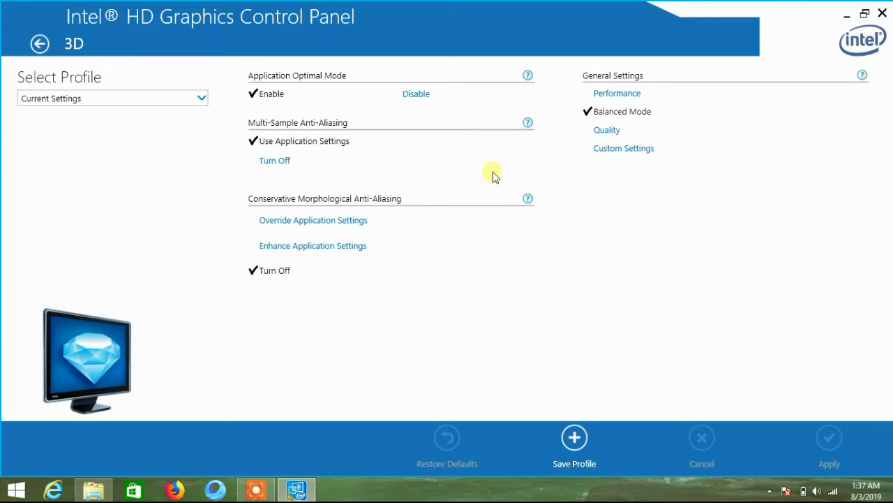
left_click(604, 94)
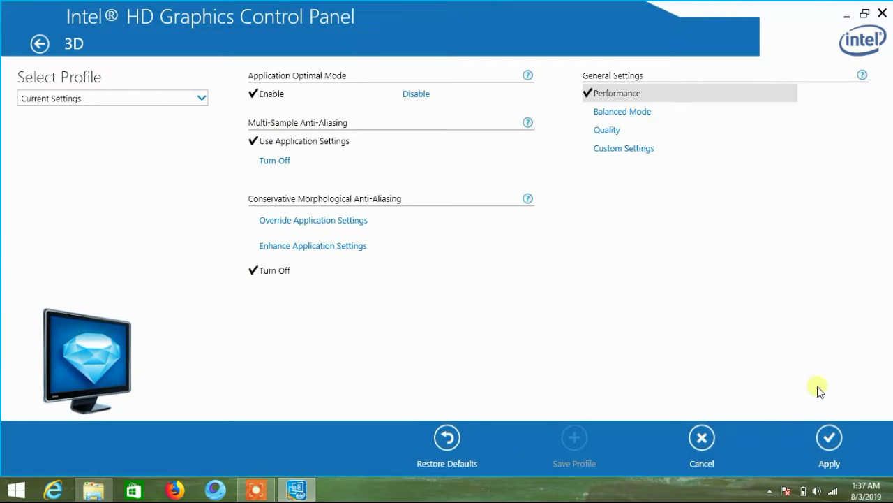
left_click(830, 436)
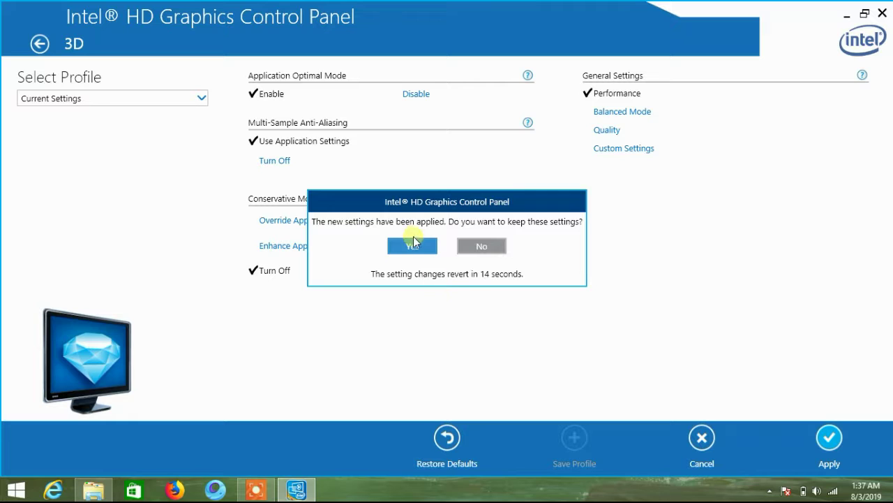
left_click(412, 246)
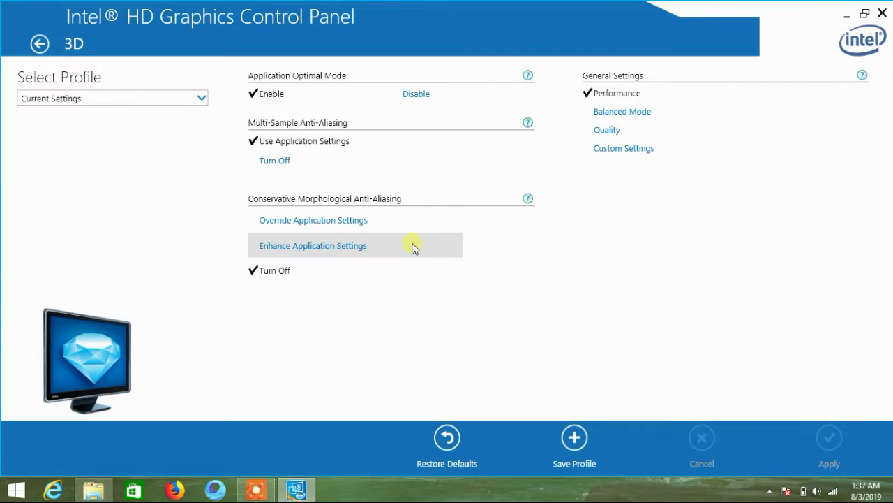
left_click(42, 45)
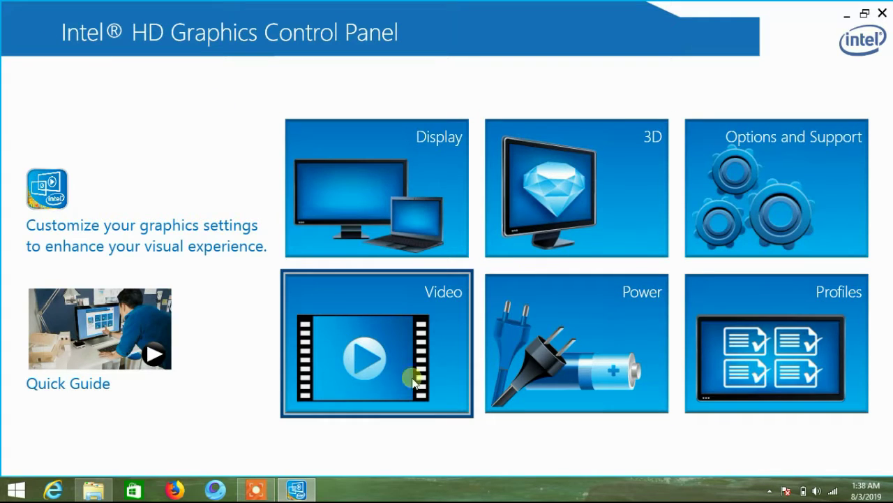
Set the plugged-in graphics power plan to Maximum Battery Life, and apply and keep the change.
left_click(630, 361)
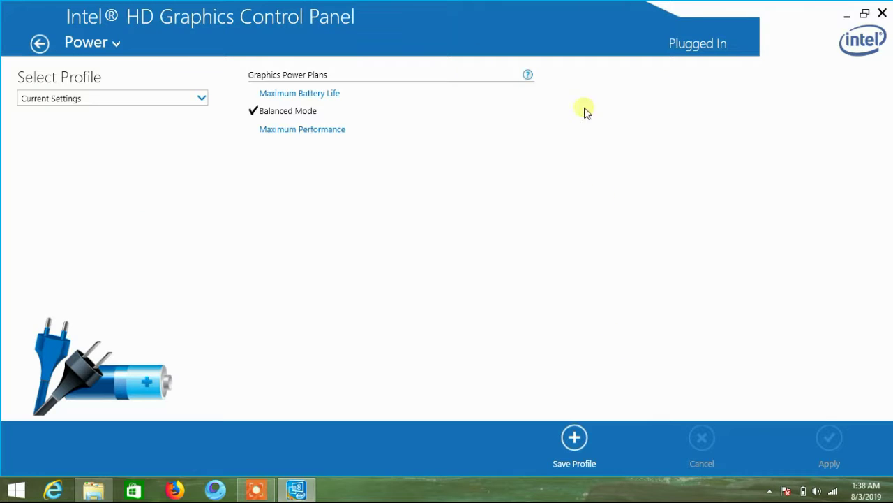
left_click(297, 96)
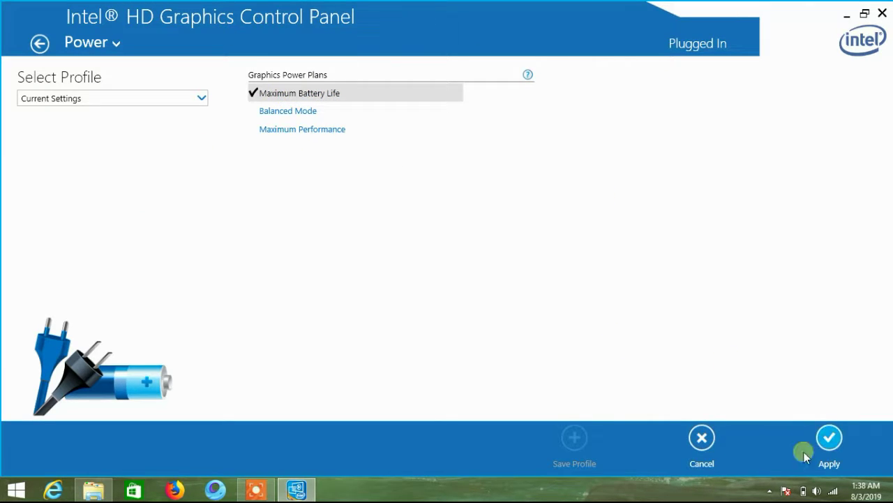
left_click(837, 440)
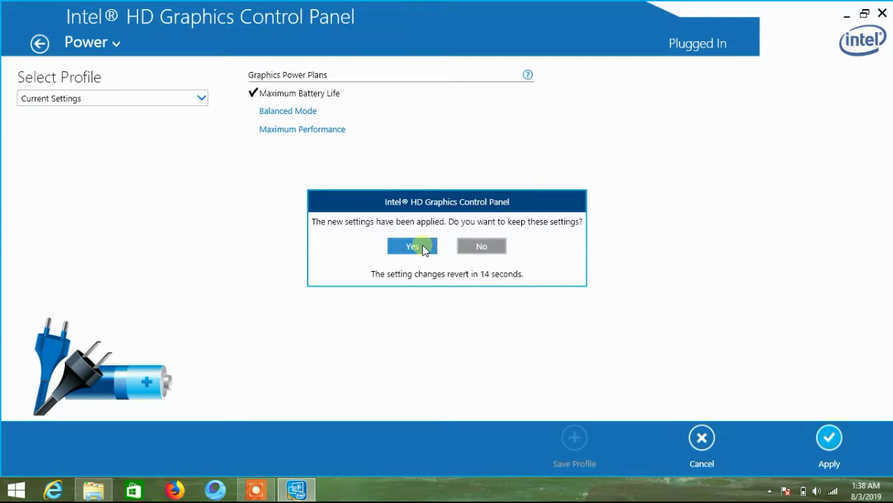
left_click(423, 249)
Set the on-battery graphics power plan to Maximum Battery Life, apply and keep the change, and return to the main page.
left_click(102, 40)
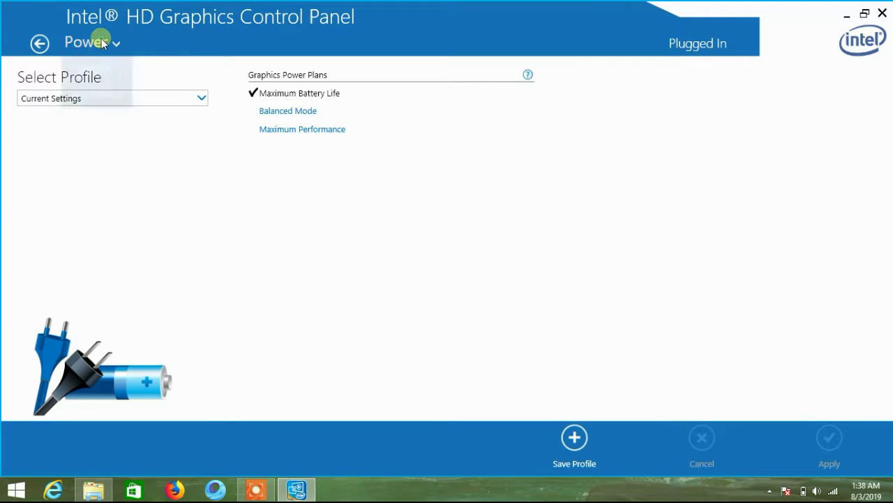
left_click(98, 92)
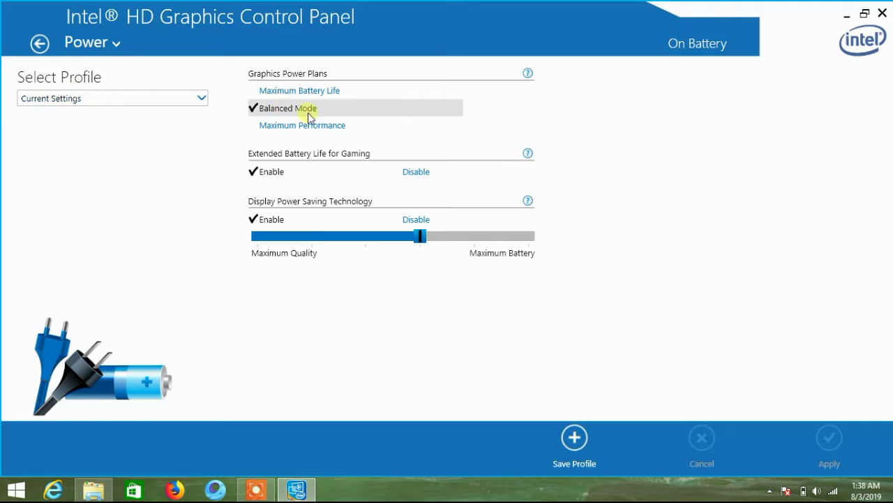
left_click(289, 95)
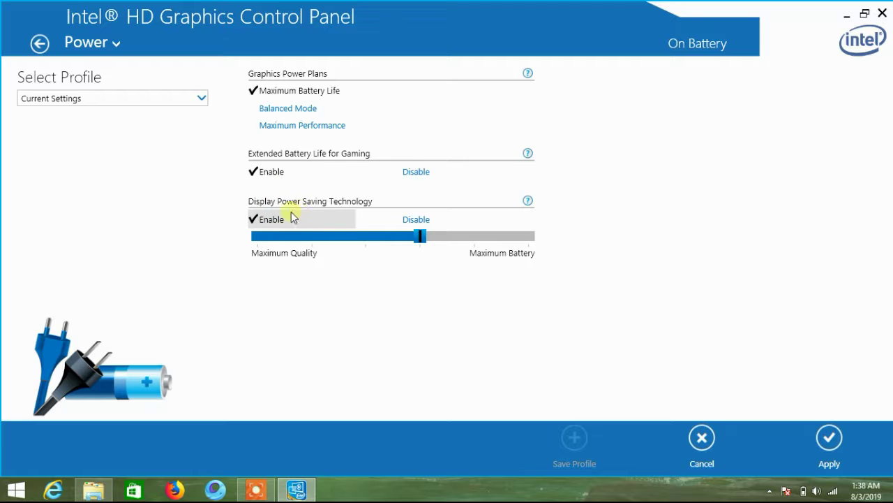
left_click(417, 315)
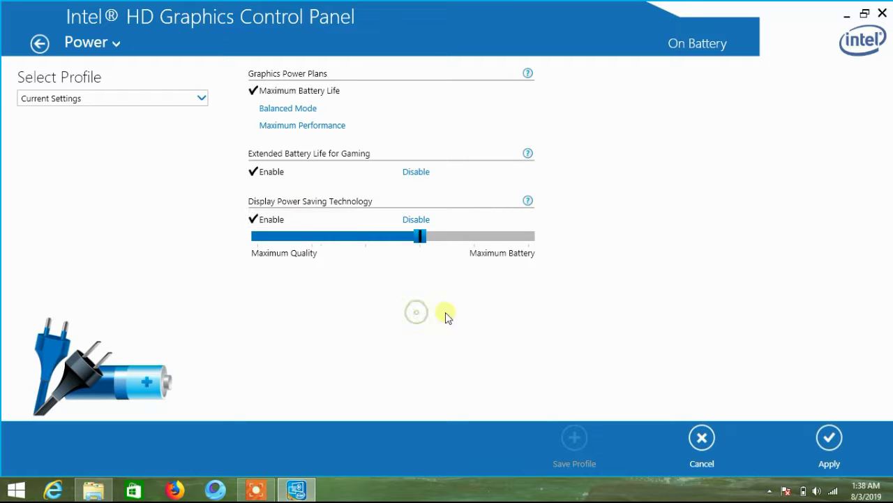
left_click(831, 438)
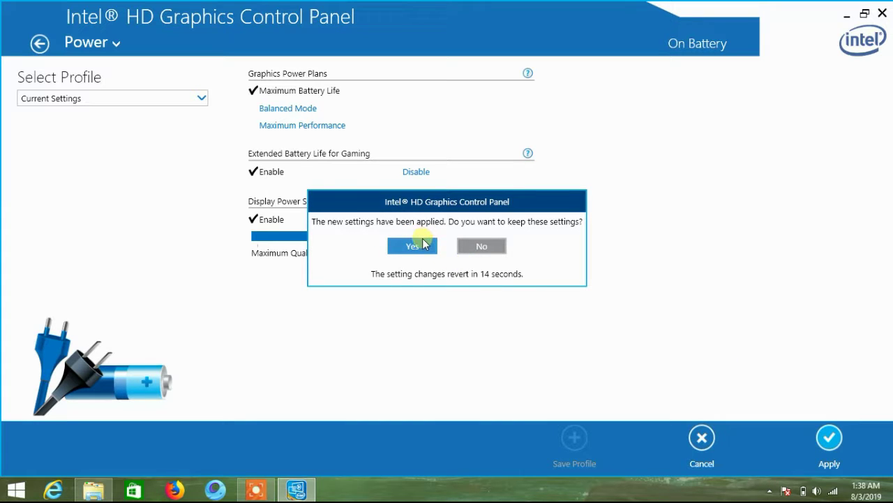
left_click(424, 243)
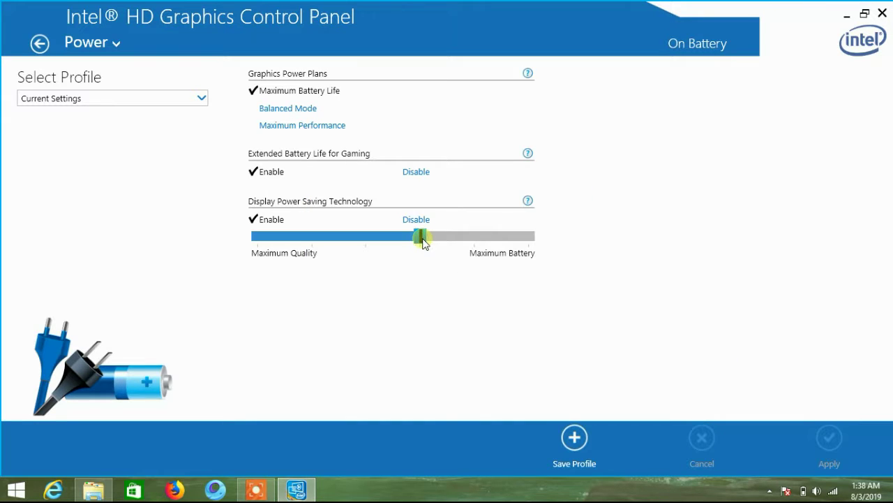
left_click(43, 42)
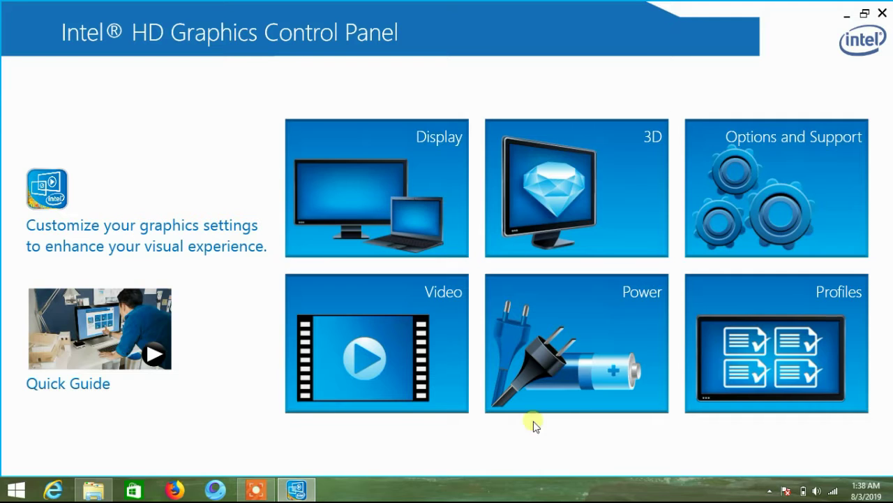
Review the video Color Enhancement settings, including advanced Total Color Correction, and the Image Enhancement settings.
left_click(409, 369)
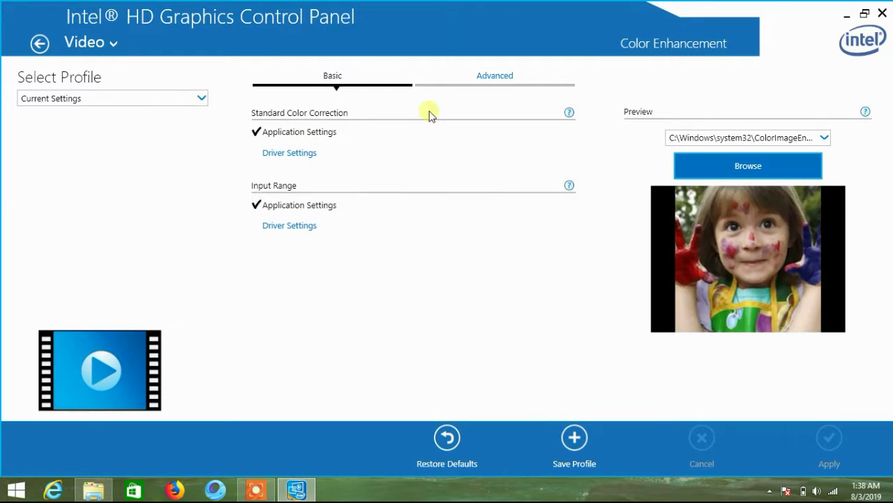
left_click(490, 78)
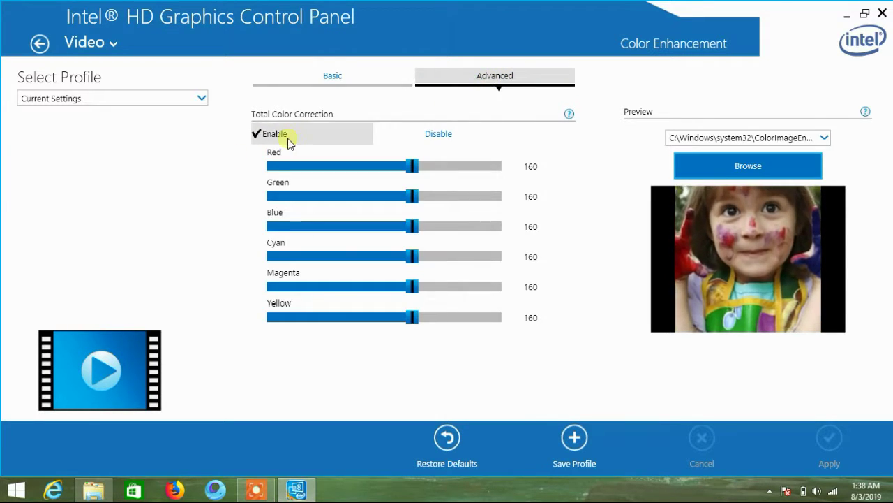
left_click(277, 139)
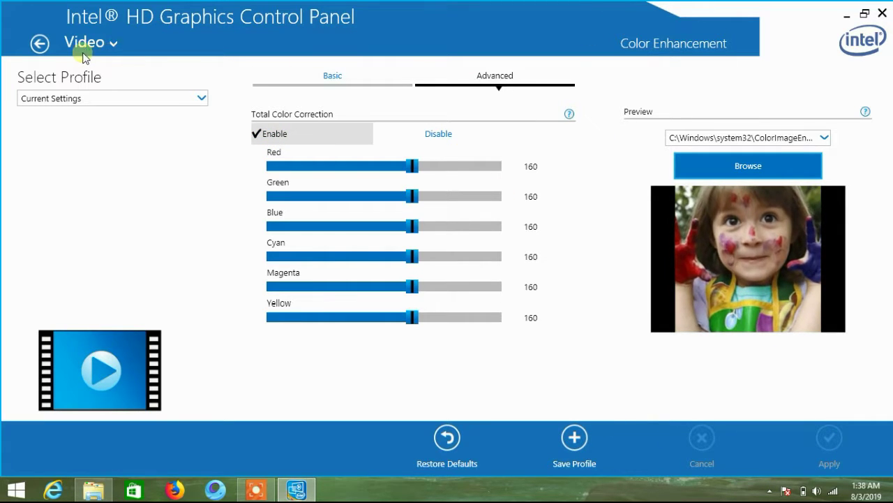
left_click(90, 48)
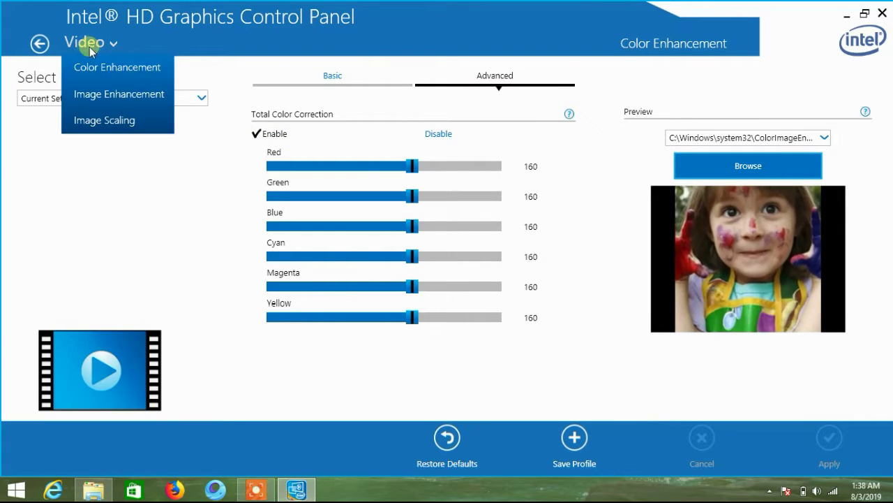
left_click(103, 97)
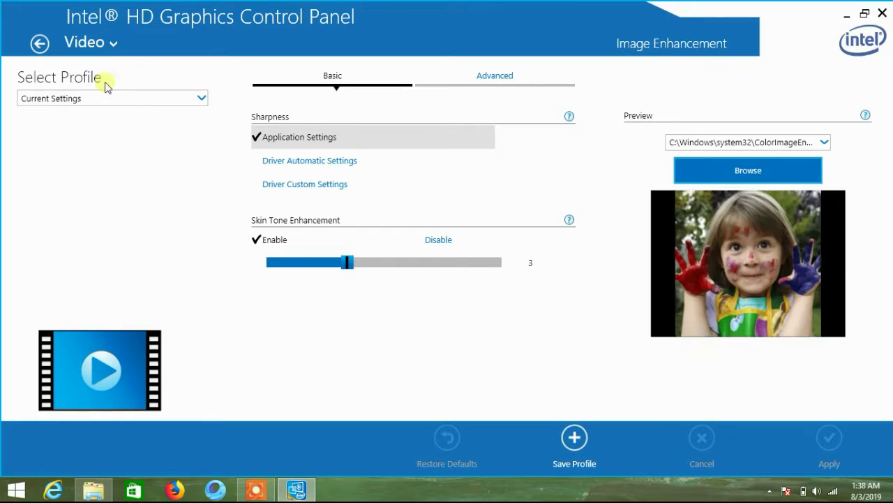
Close the Intel HD Graphics Control Panel and refresh the desktop.
left_click(882, 15)
right_click(522, 108)
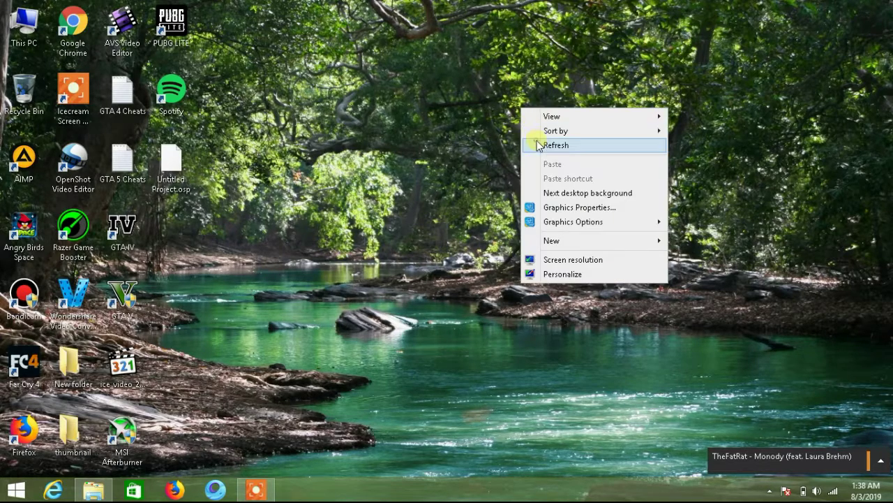
left_click(532, 145)
Search Windows for msconfig and open the System Configuration app from the results.
key("super")
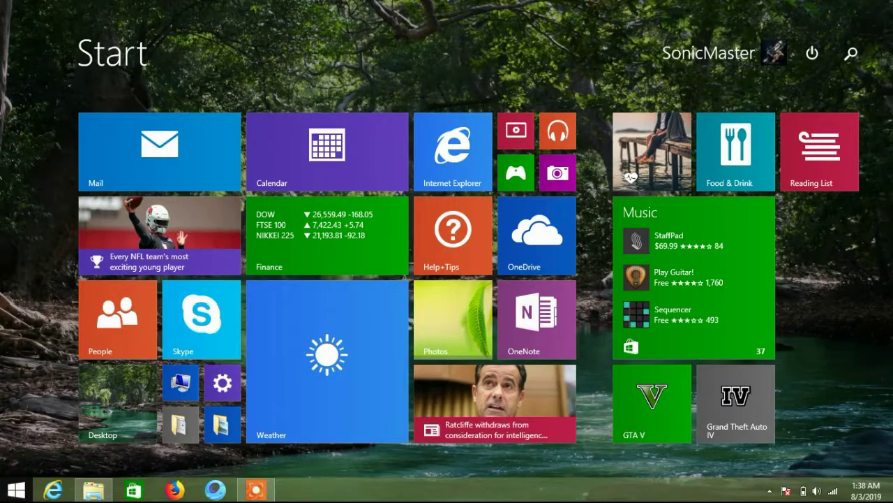
left_click(863, 54)
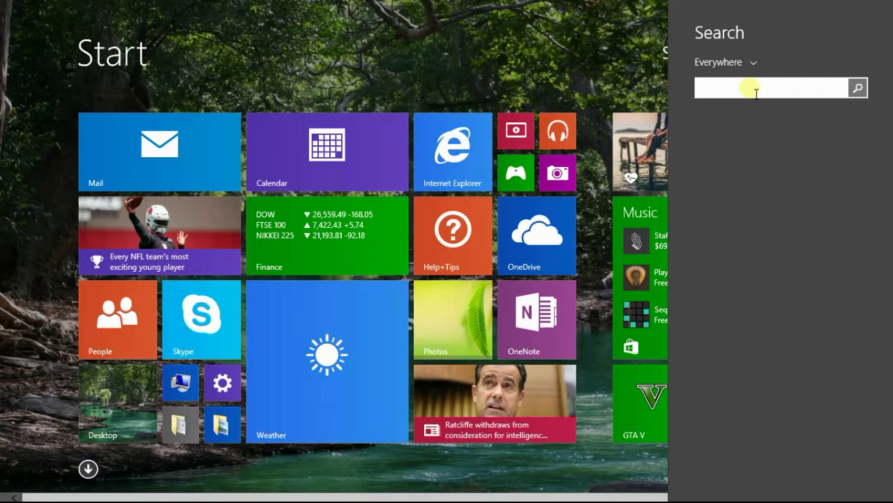
type("mas")
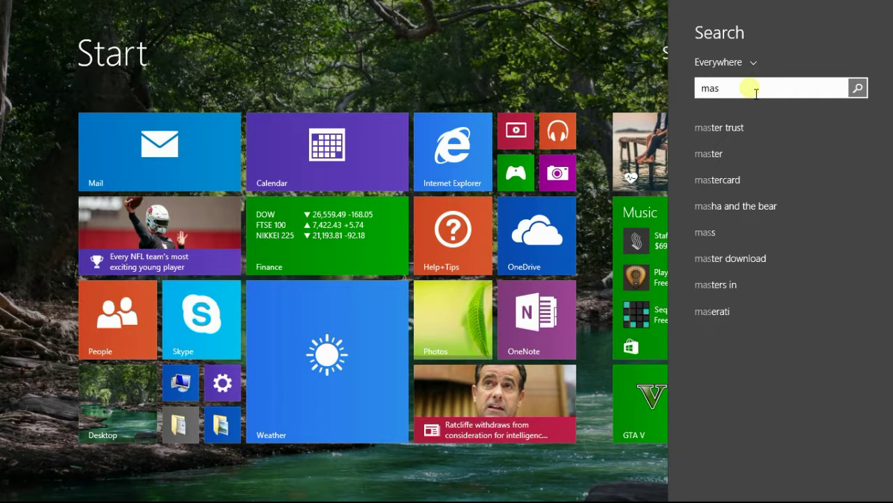
type("con")
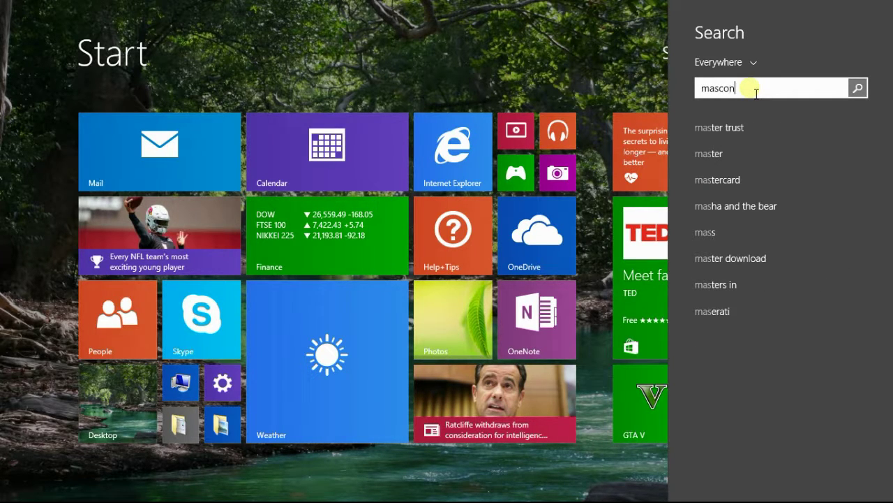
type("fig")
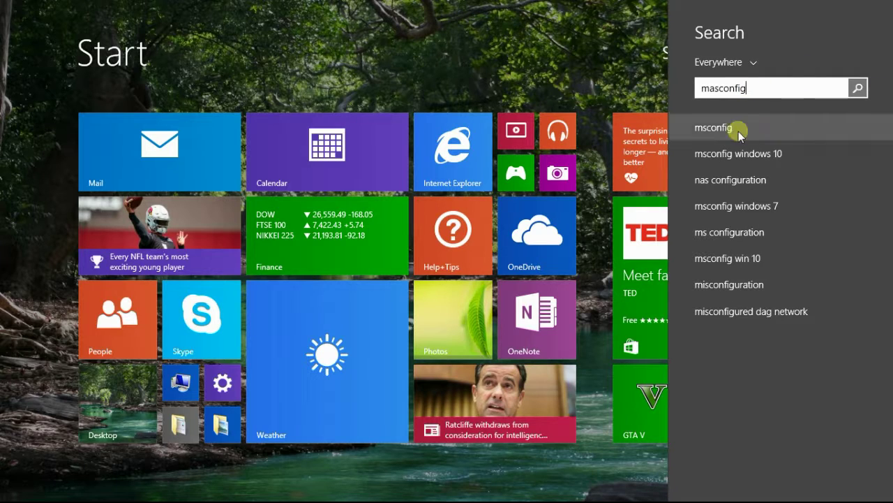
left_click(705, 131)
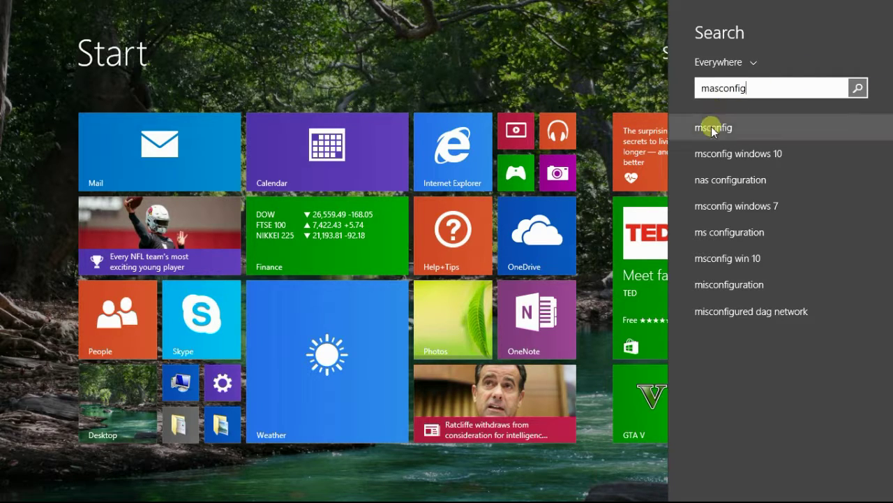
left_click(719, 135)
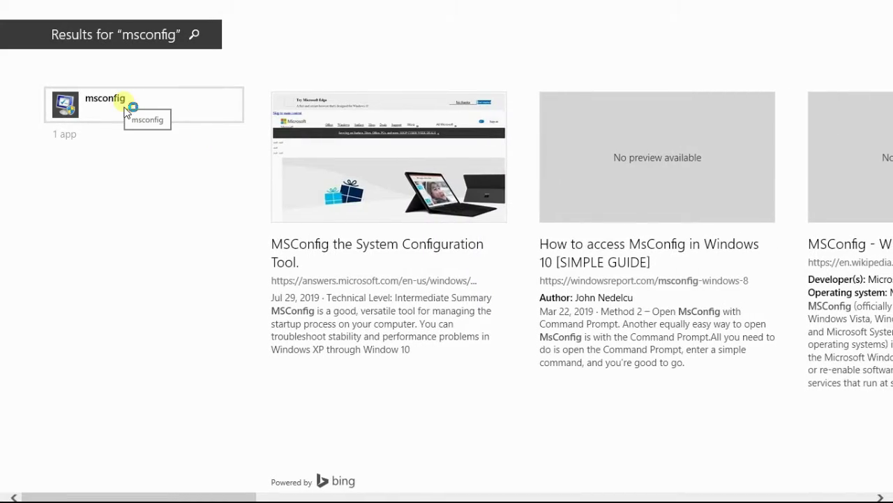
left_click(124, 104)
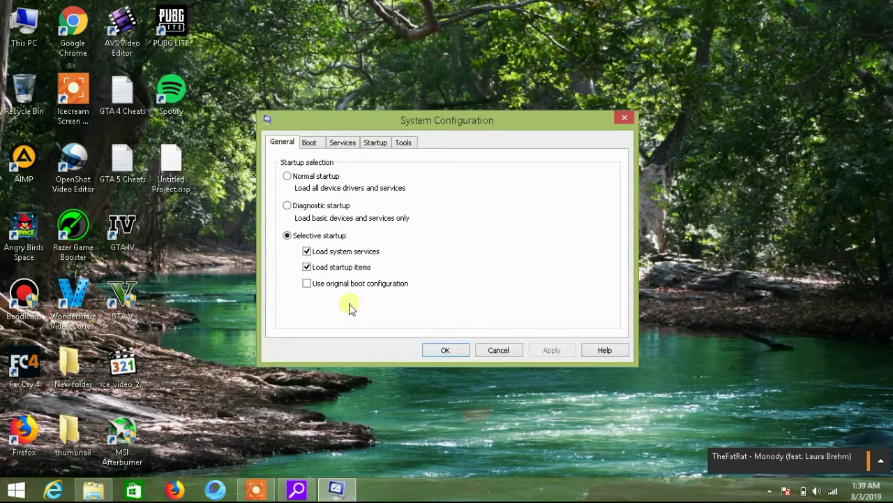
In the advanced boot options for Windows 8.1, enable Number of processors, set it to 4 and accept.
left_click(311, 144)
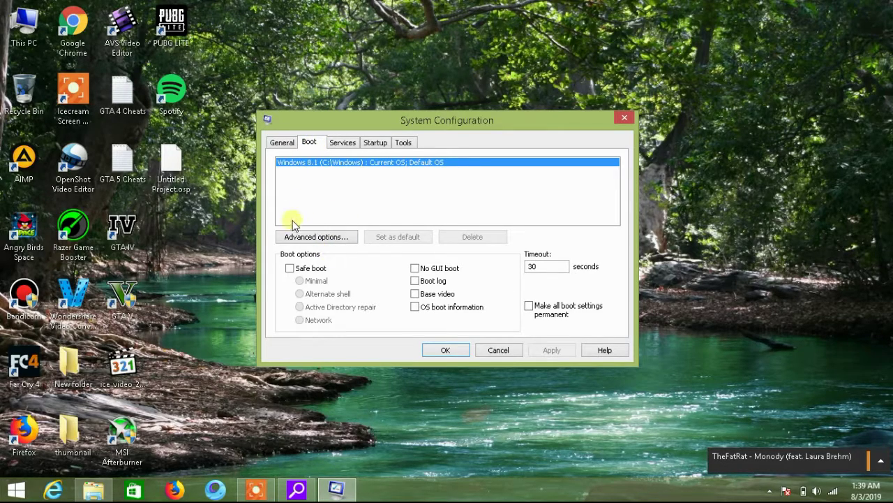
left_click(319, 238)
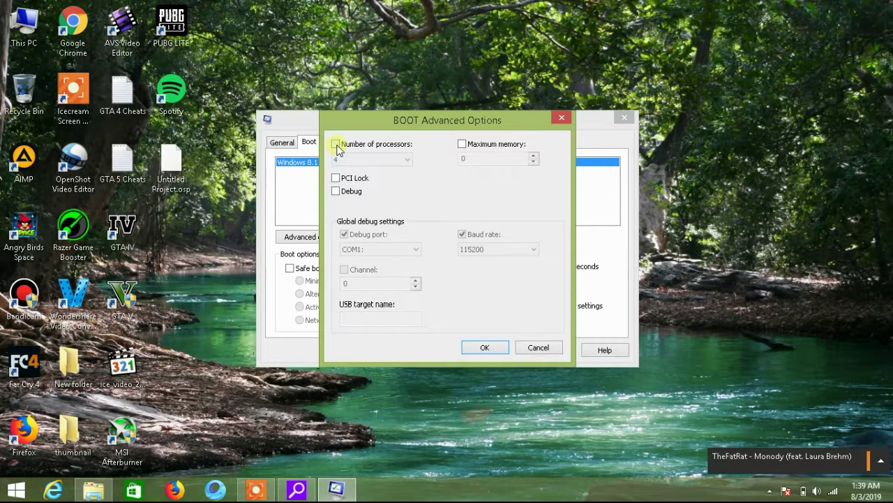
left_click(350, 159)
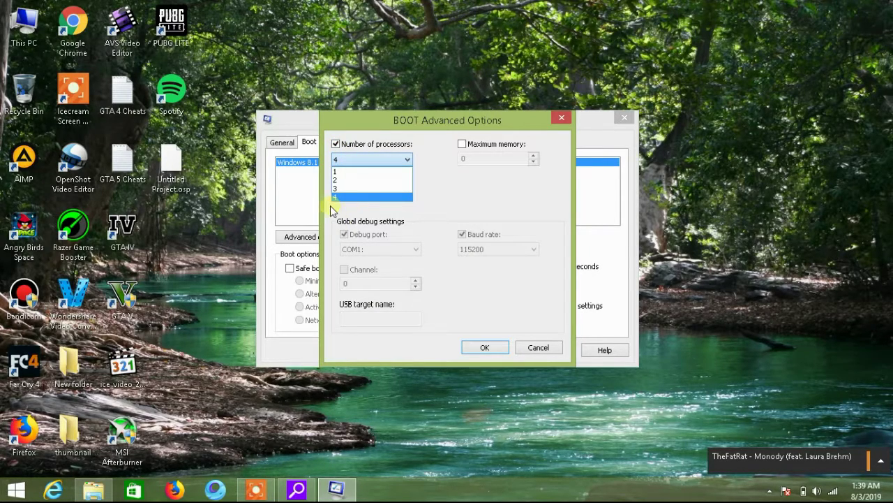
left_click(369, 197)
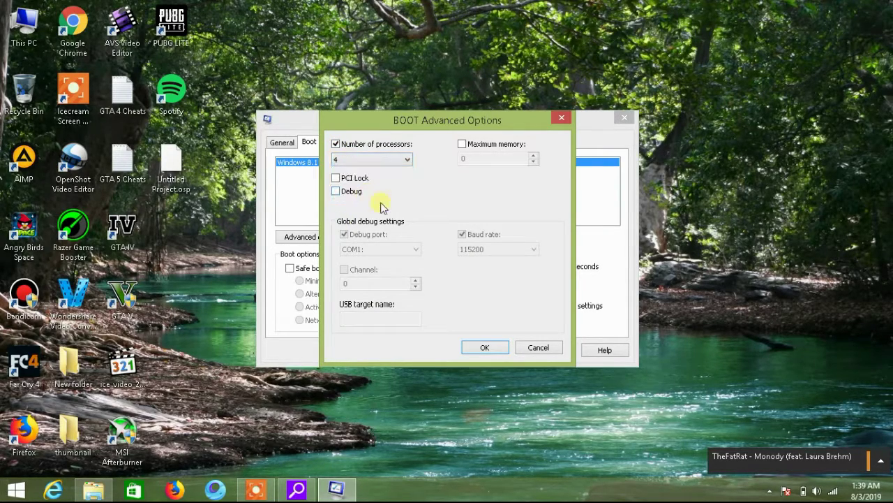
left_click(496, 343)
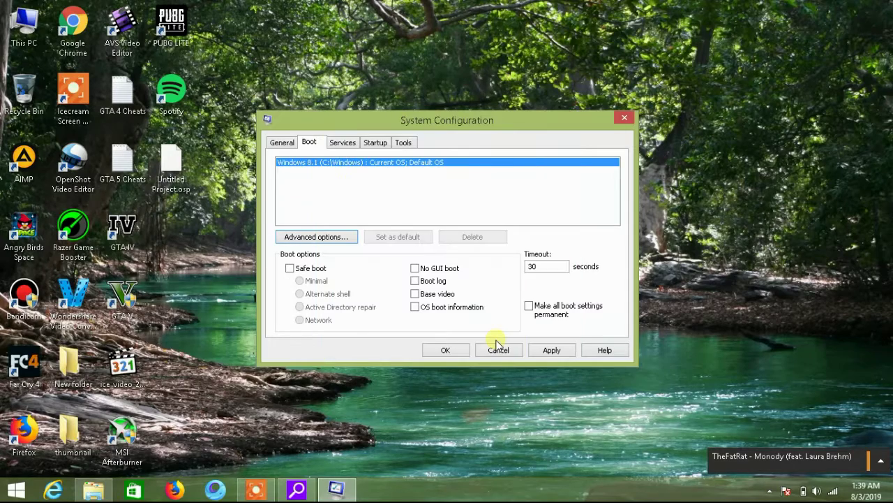
Apply the boot changes and exit System Configuration without restarting the computer.
left_click(551, 350)
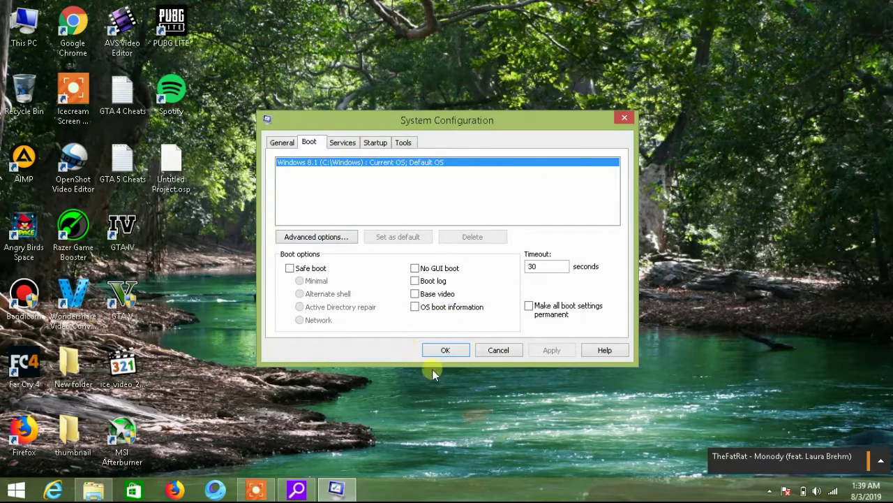
left_click(447, 350)
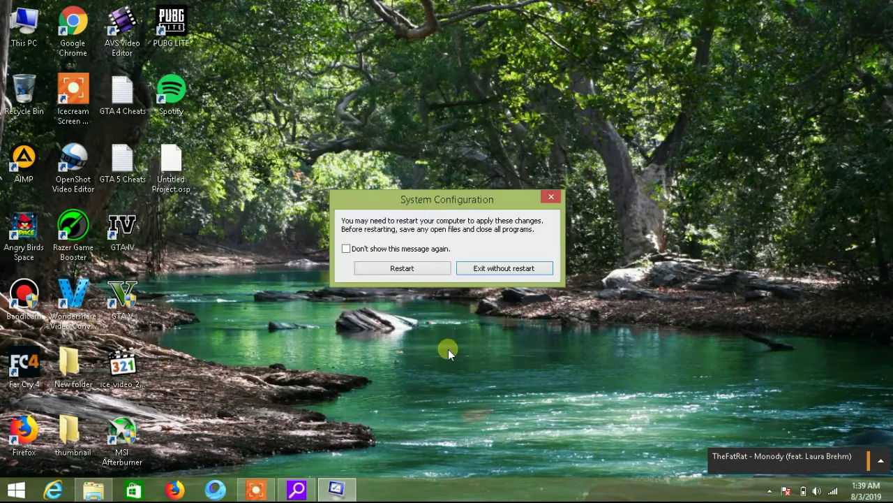
left_click(503, 272)
Close the Search app left open and refresh the desktop.
right_click(434, 243)
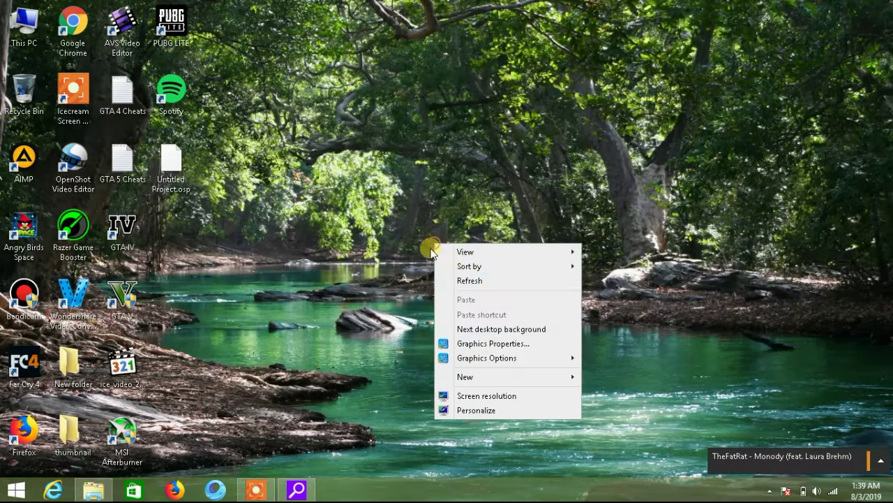
left_click(469, 279)
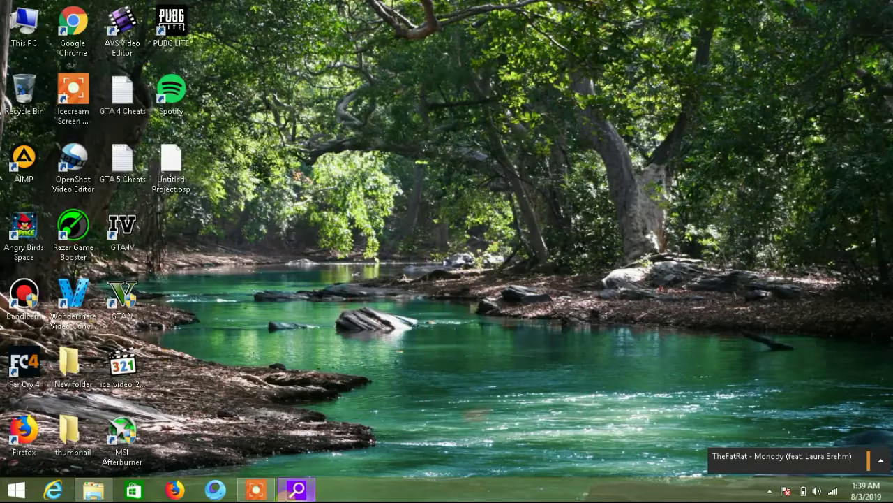
left_click(297, 489)
key("alt+F4")
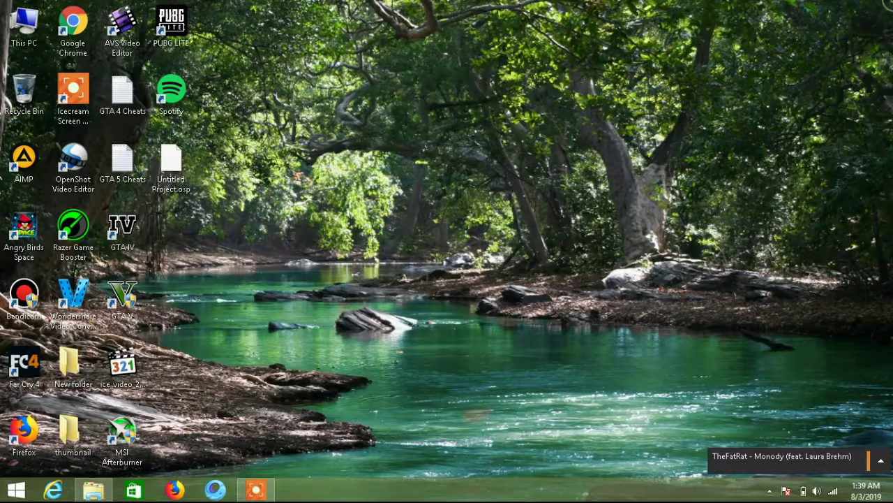
right_click(482, 265)
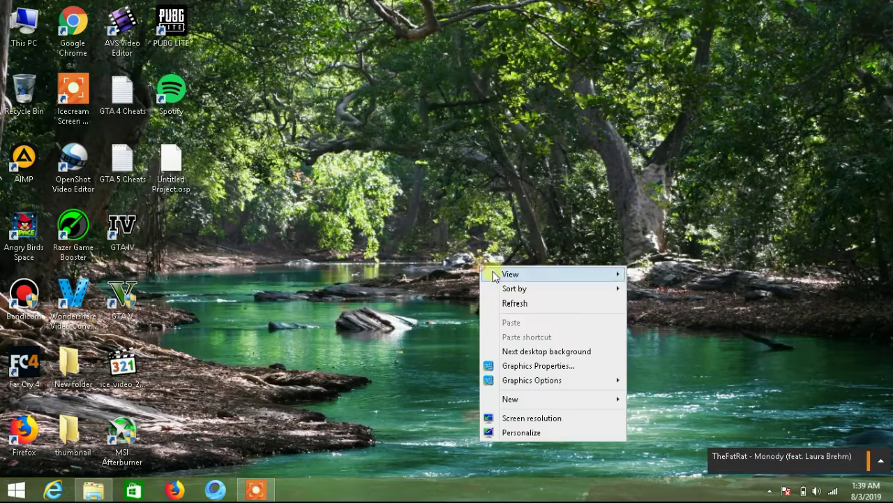
left_click(515, 303)
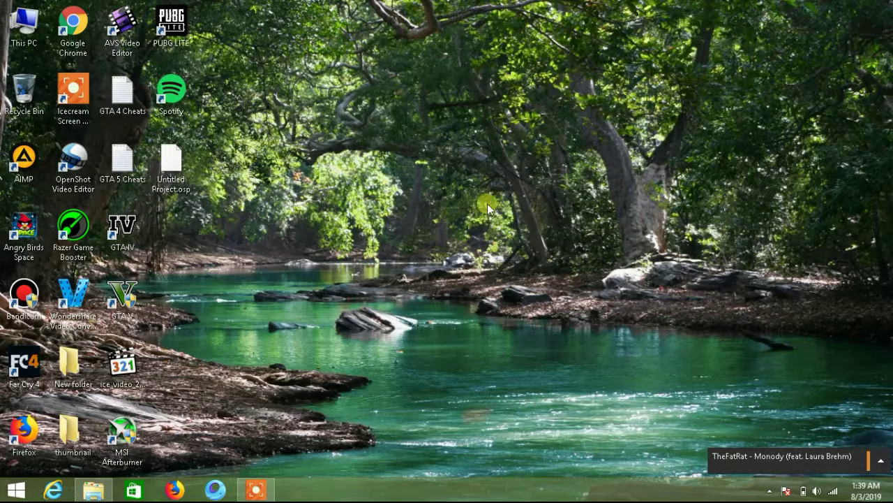
Open the desktop's Personalization settings and browse to the High Contrast themes.
right_click(481, 117)
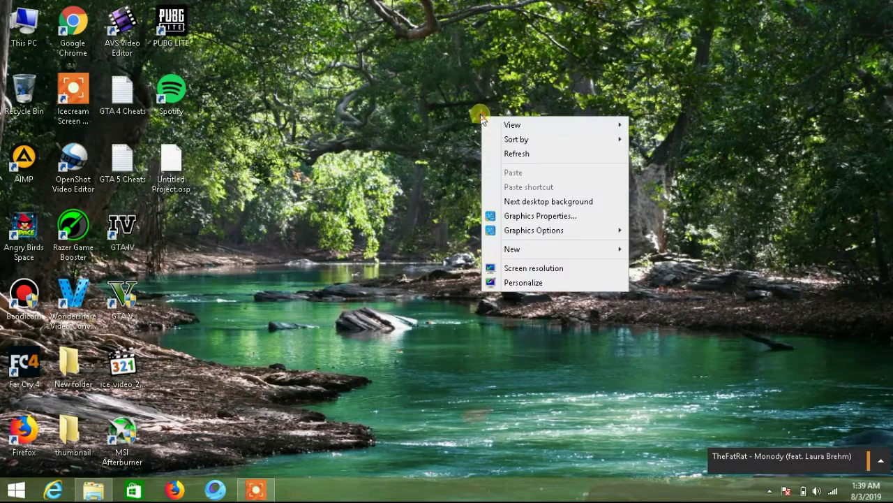
left_click(524, 283)
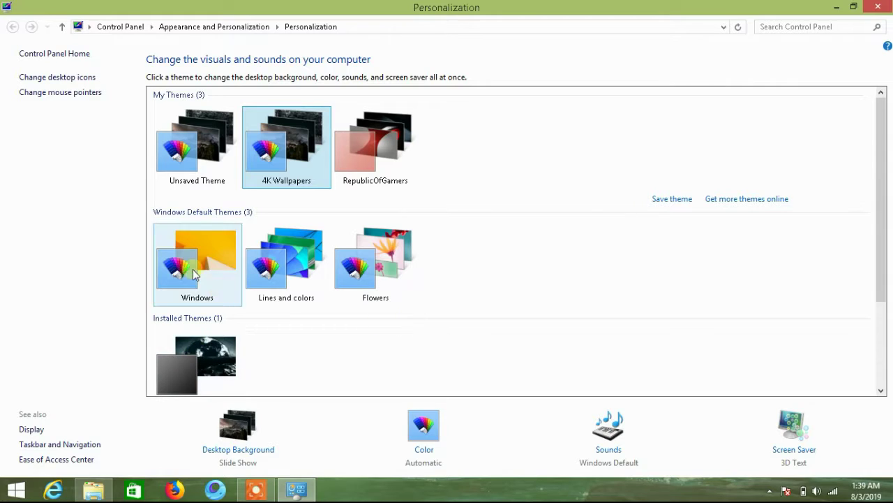
scroll(879, 190, "down", 2)
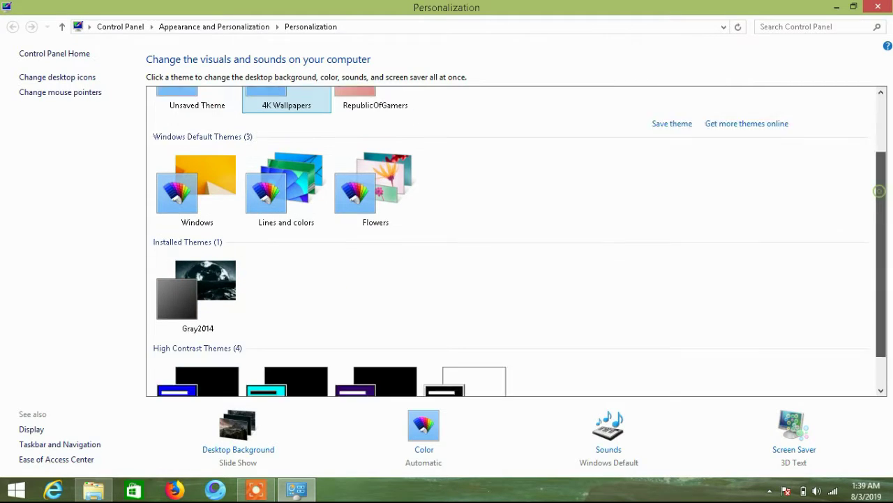
scroll(879, 190, "down", 2)
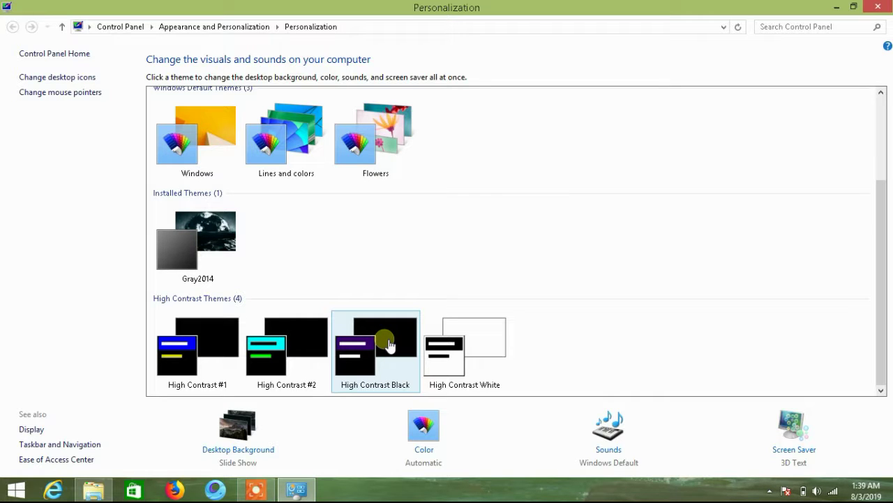
Clear the on-screen annotations over the theme list and turn off the screen recorder's drawing mode.
left_click(256, 490)
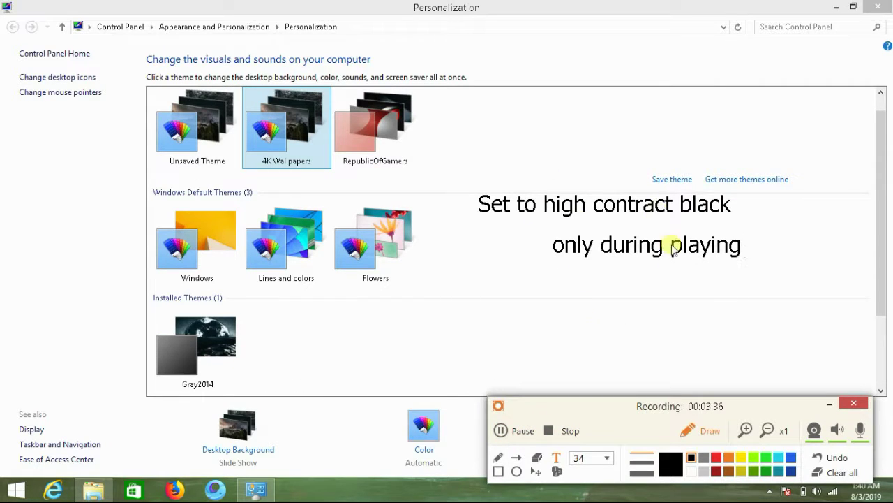
left_click(516, 431)
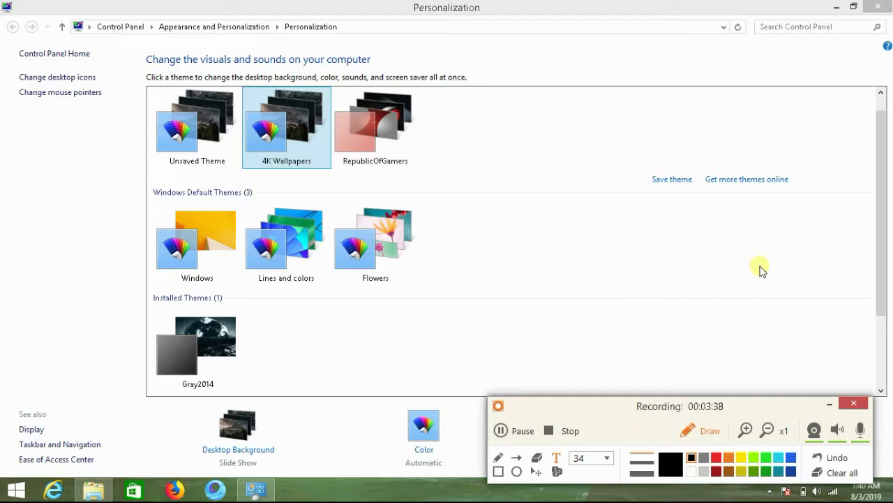
left_click_drag(882, 244, 883, 266)
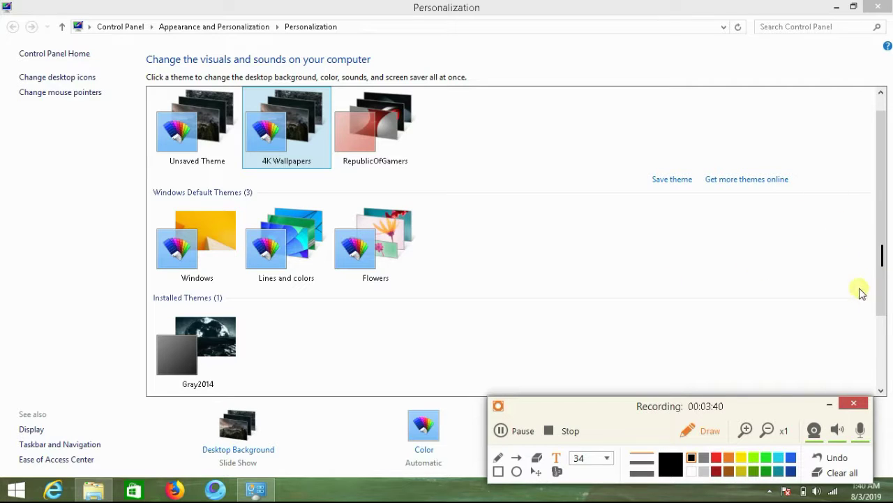
left_click(837, 474)
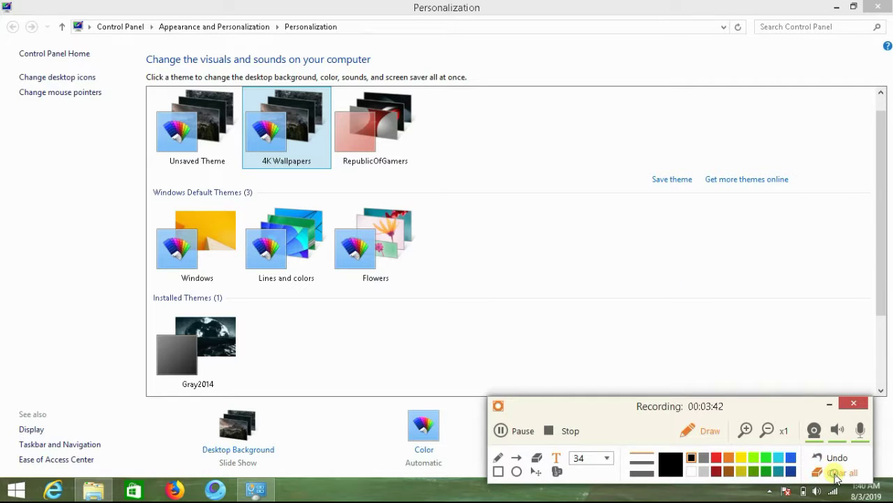
left_click_drag(885, 268, 885, 286)
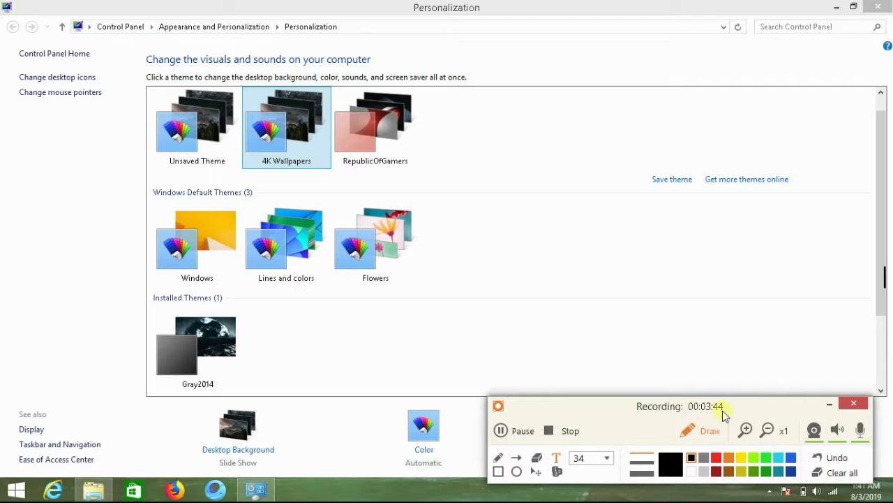
left_click(837, 473)
left_click(701, 433)
Apply the High Contrast Black theme and close the Personalization window.
scroll(872, 295, "down", 3)
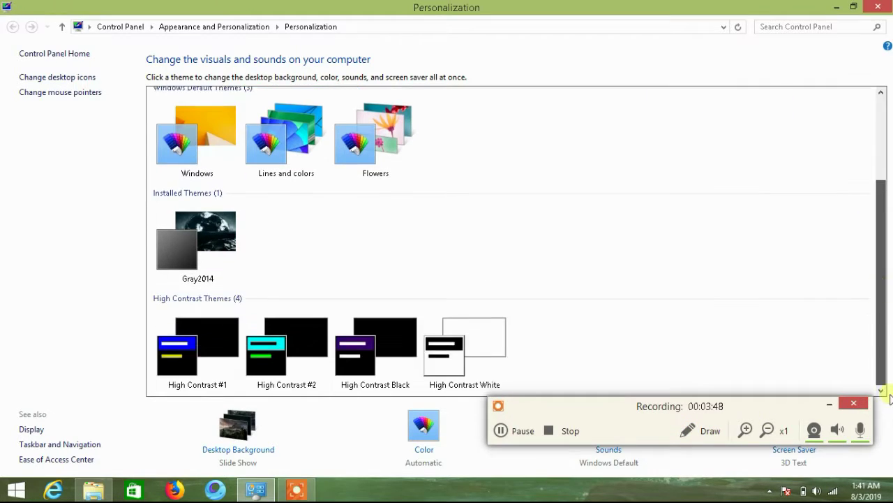
left_click(393, 328)
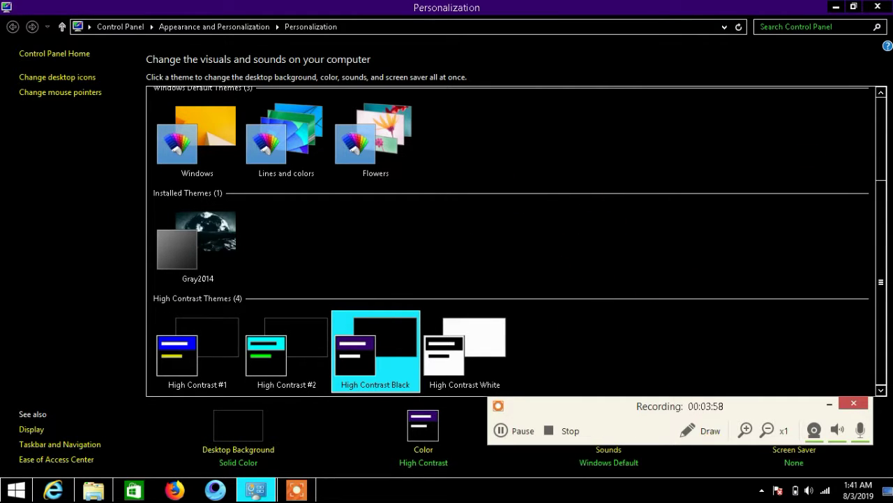
left_click(878, 7)
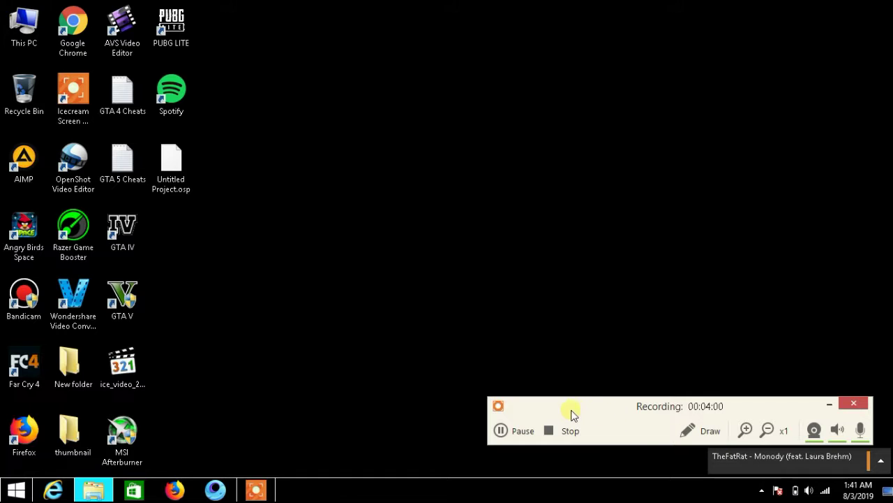
Annotate the desktop in red with "Ok all setting done now you can play games at high PFS" and stop the screen recording.
left_click(691, 430)
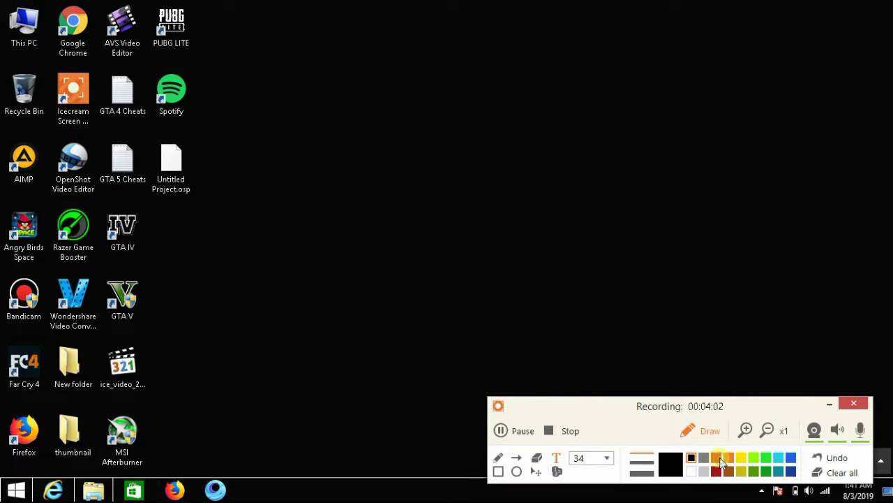
left_click(719, 457)
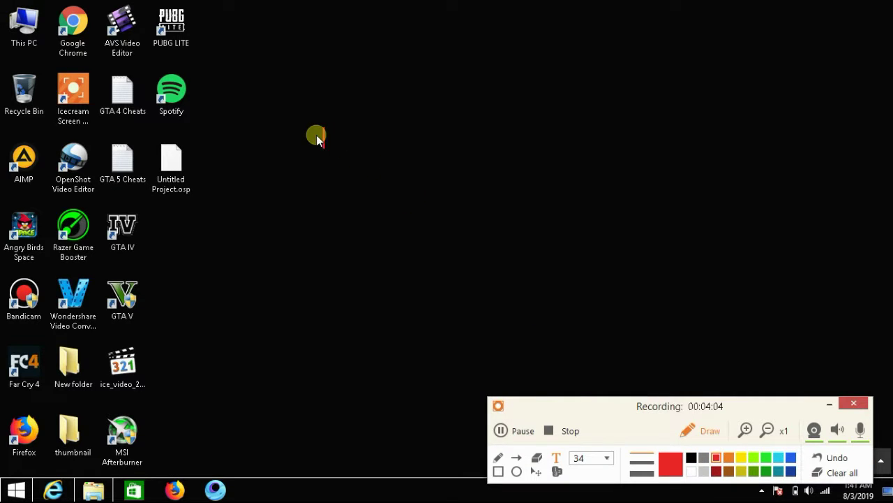
type("k all se")
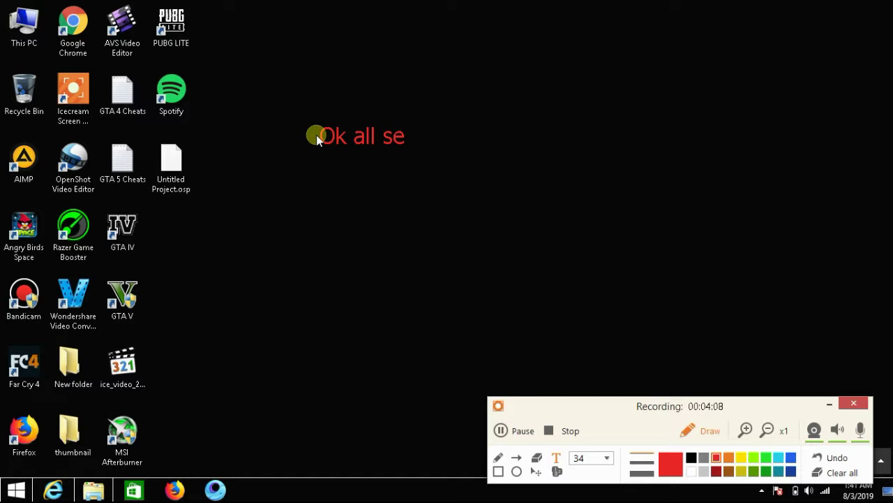
type("tting")
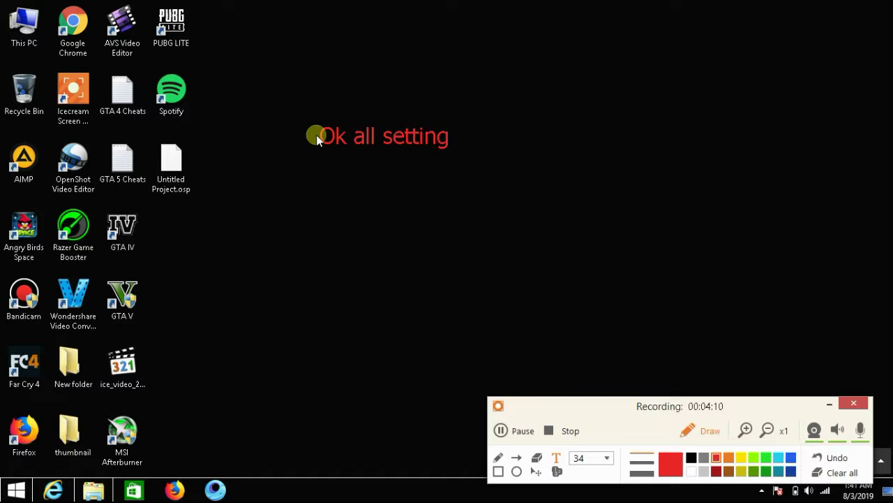
type(" done now")
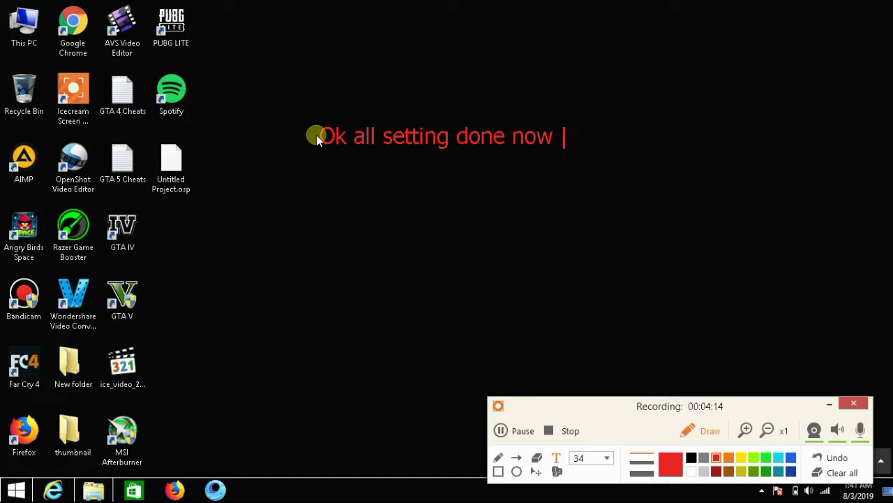
type(" you cam")
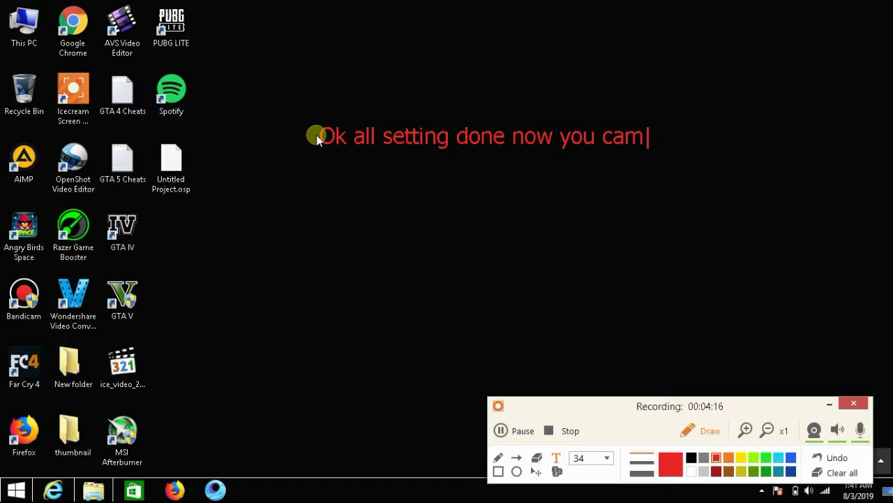
key("BackSpace")
type("n play games at")
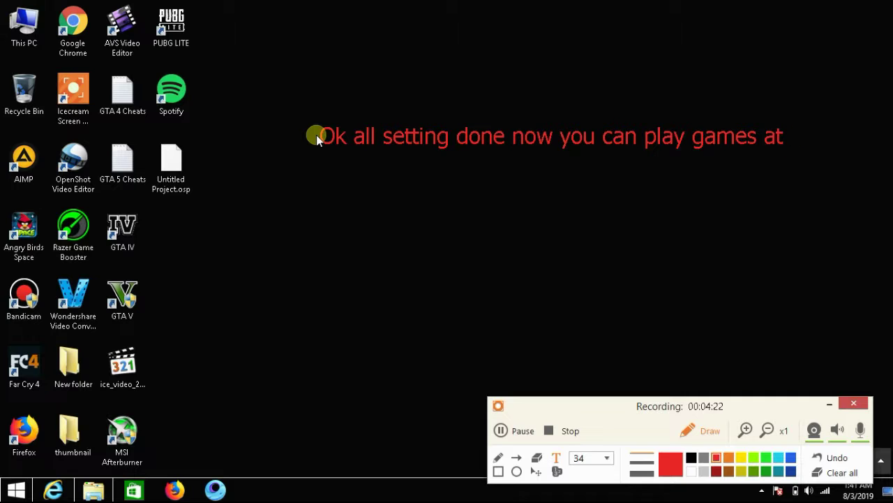
type(" high ")
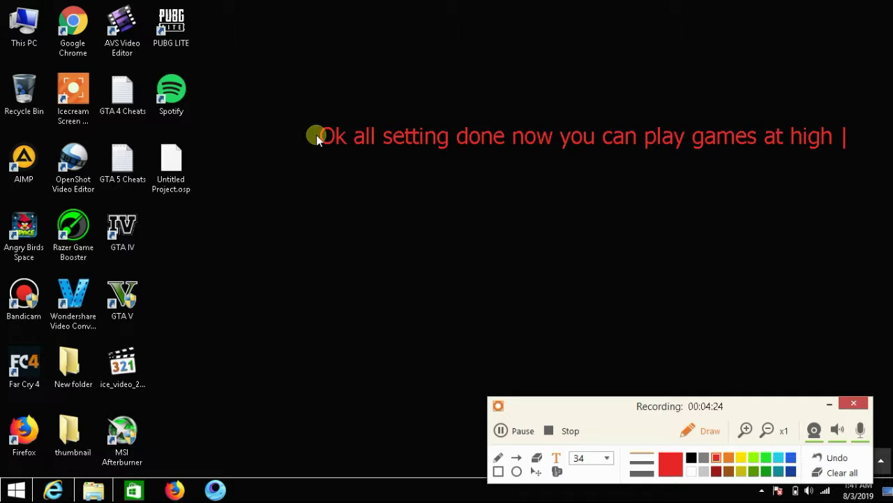
type("PFS")
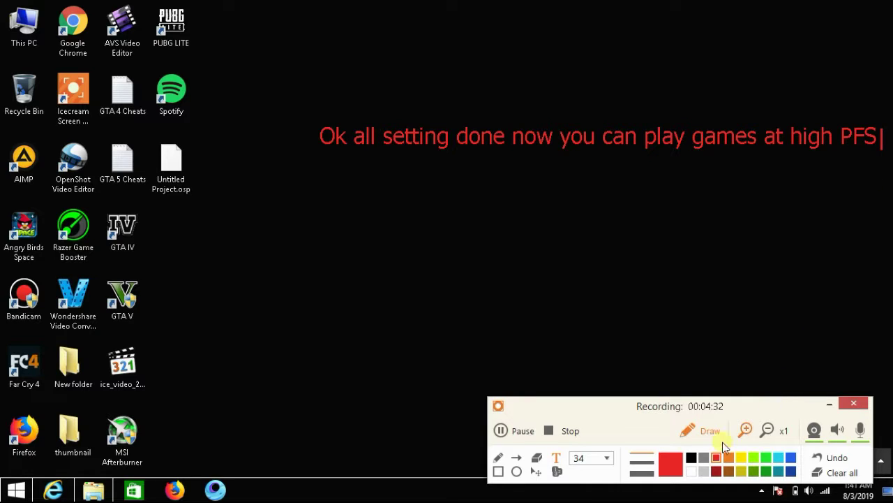
left_click(551, 434)
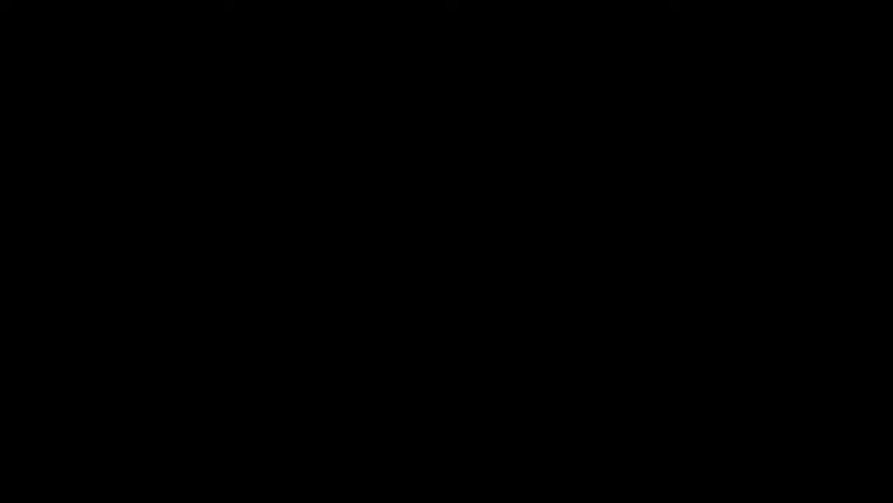